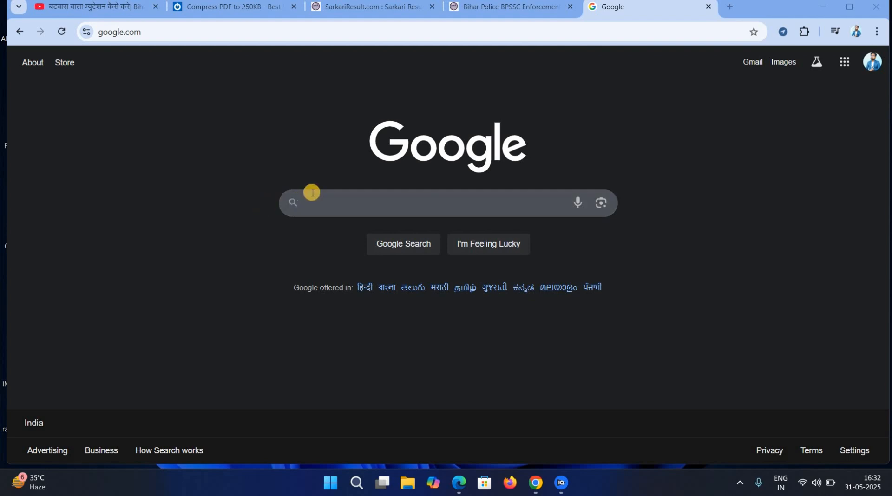
Search the web for 'lrc bihar' from Chrome's address bar.
click(311, 192)
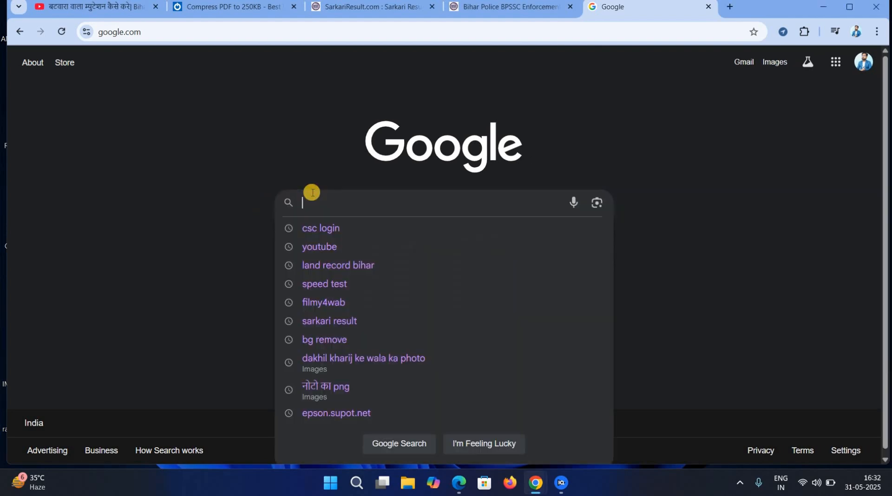
click(285, 117)
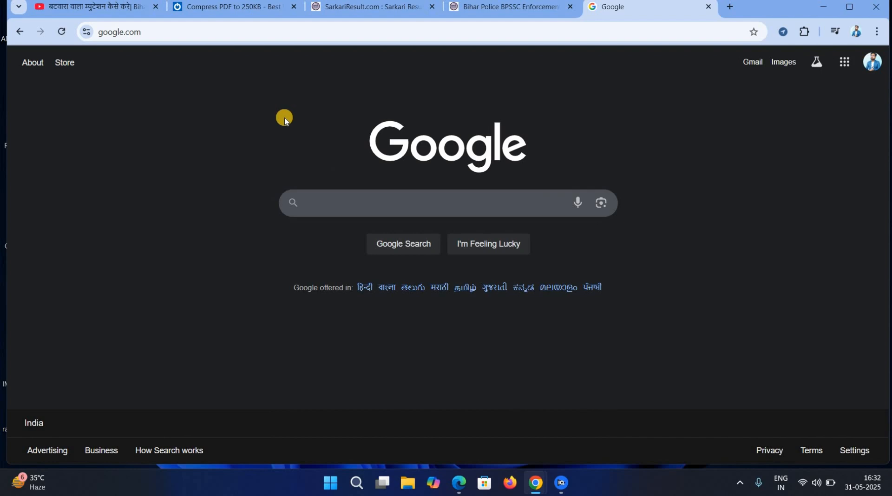
click(179, 36)
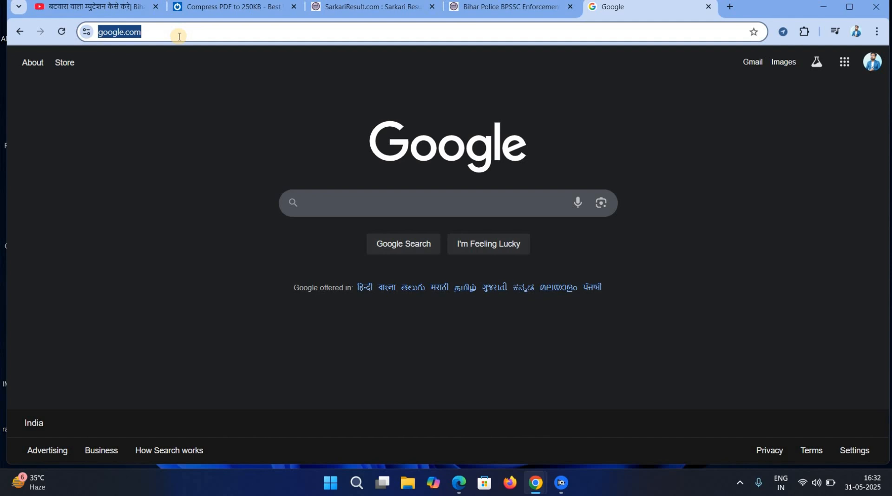
text(l)
key(BackSpace)
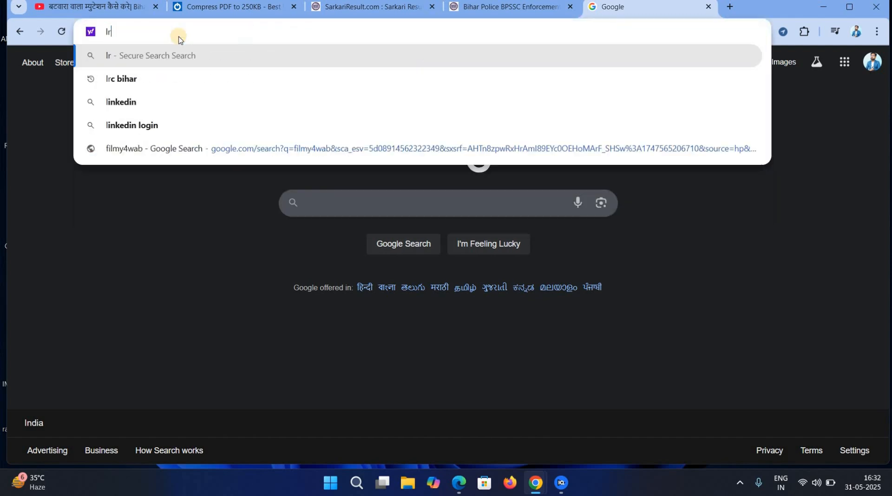
text(rc)
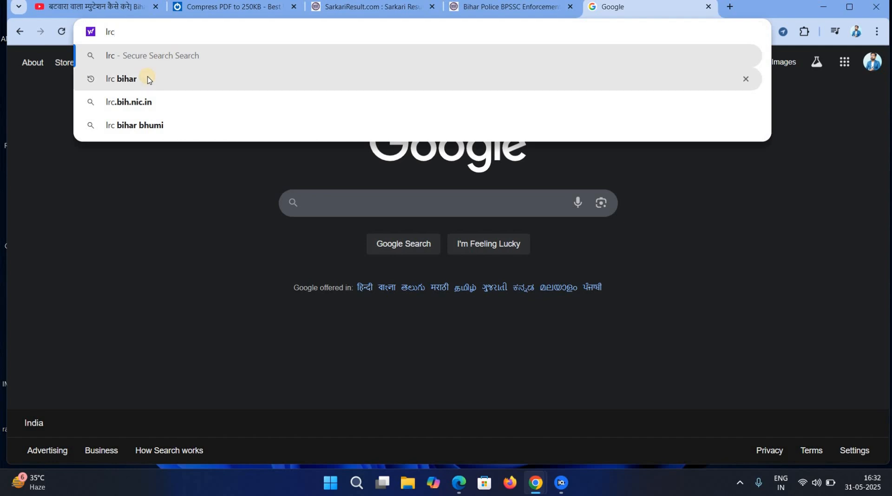
click(148, 80)
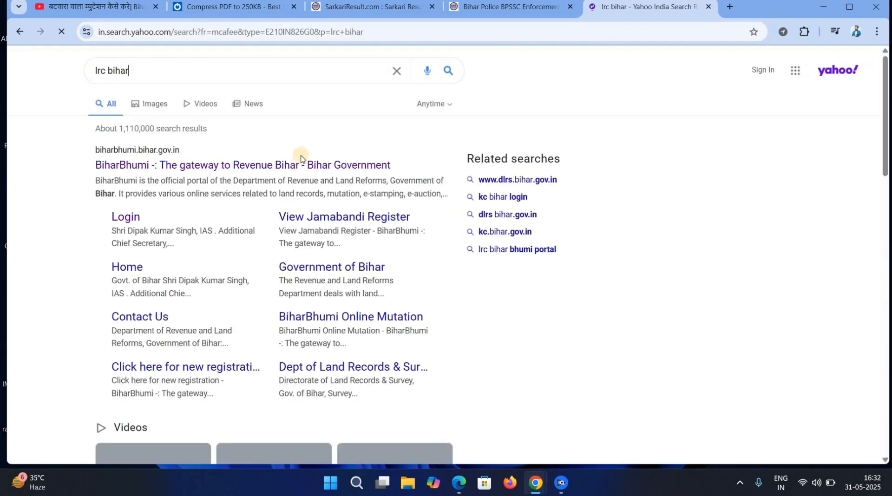
Open the BiharBhumi result, close the Online Services popup, and choose 'ऑनलाइन दाखिल ख़ारिज आवेदन करें'.
click(186, 167)
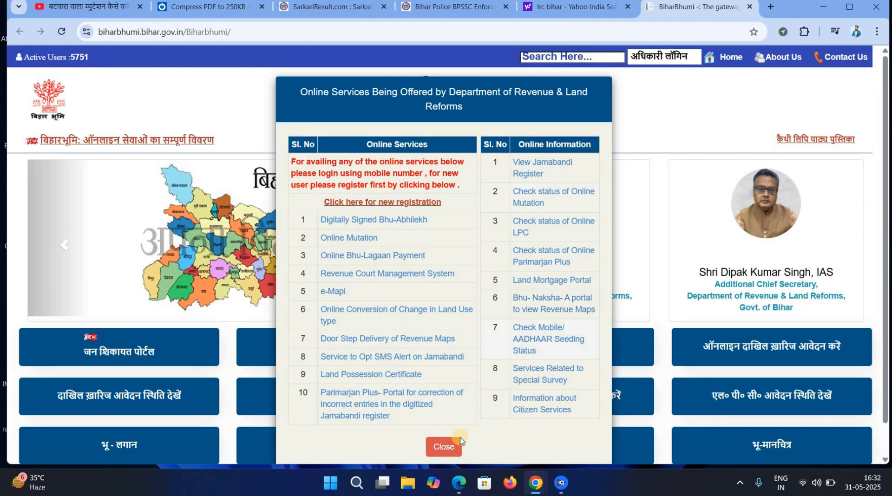
click(446, 448)
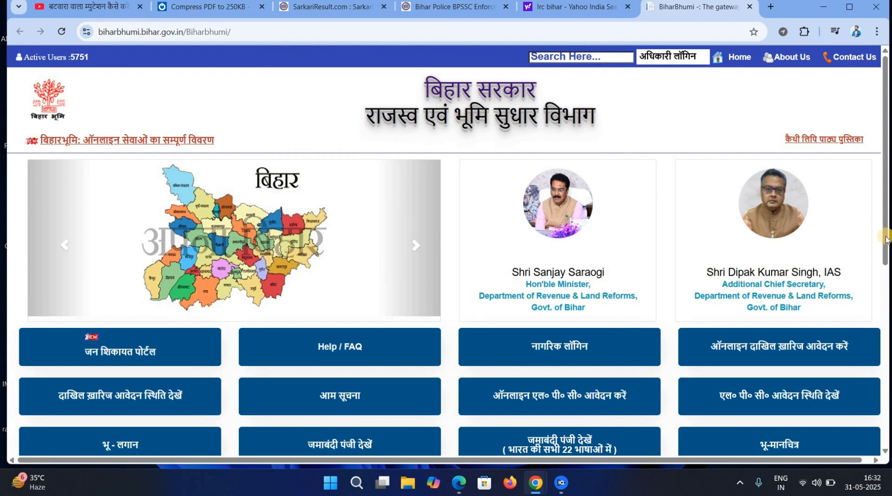
scroll(886, 279, down, 2)
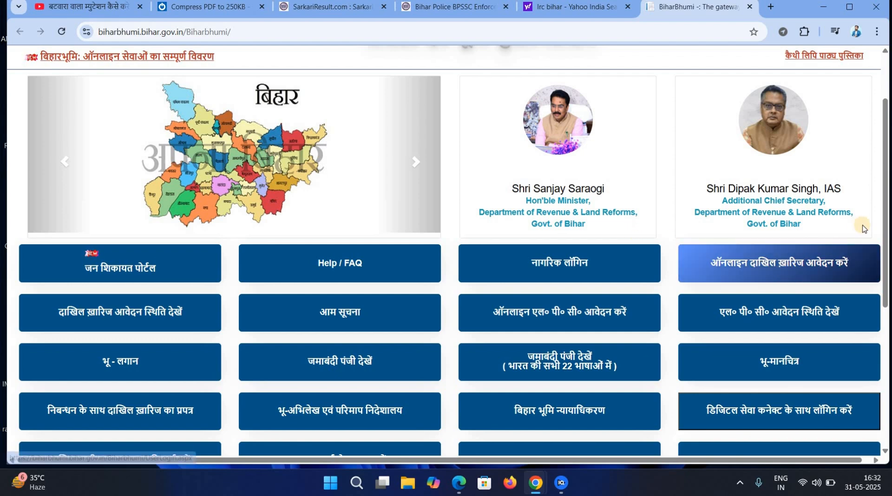
scroll(874, 234, down, 1)
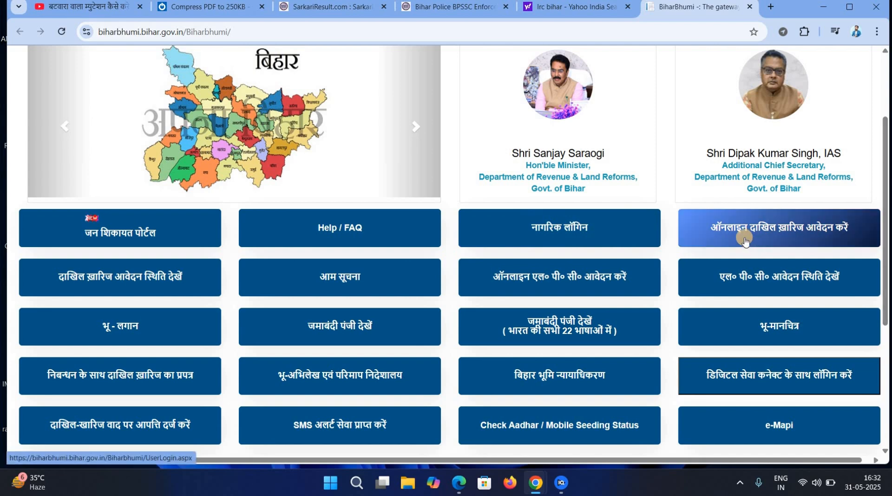
click(778, 231)
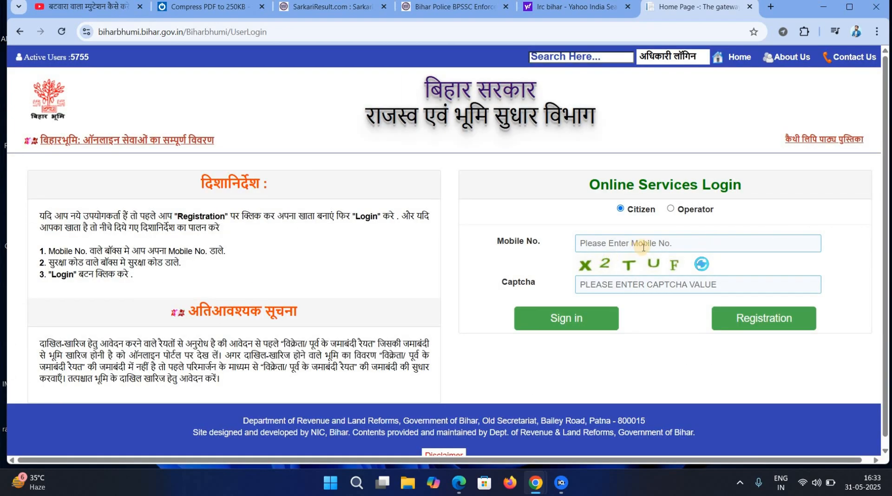
click(643, 247)
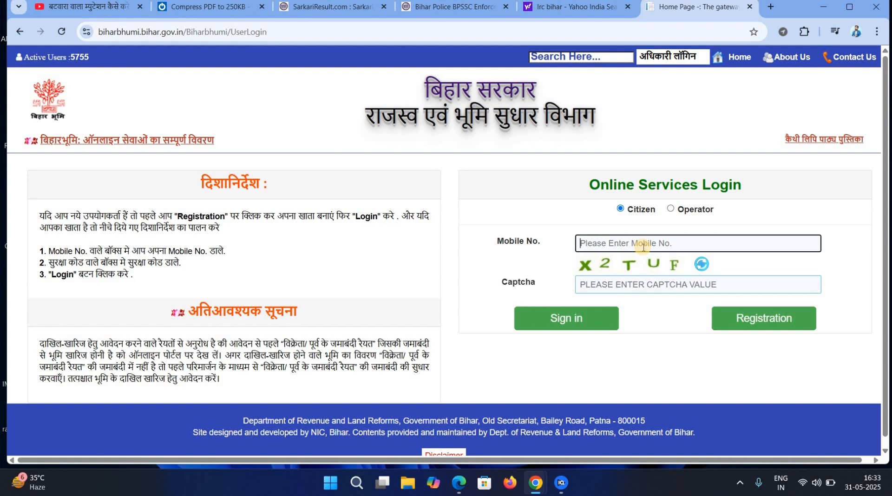
click(613, 286)
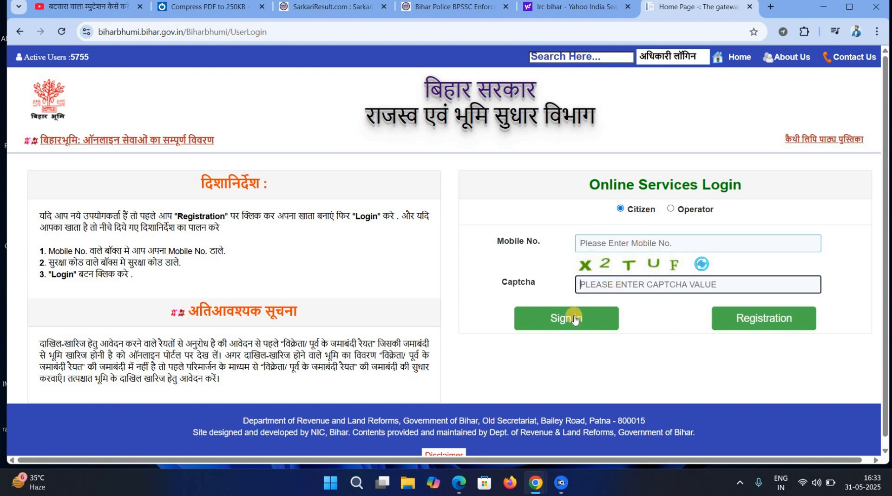
click(622, 247)
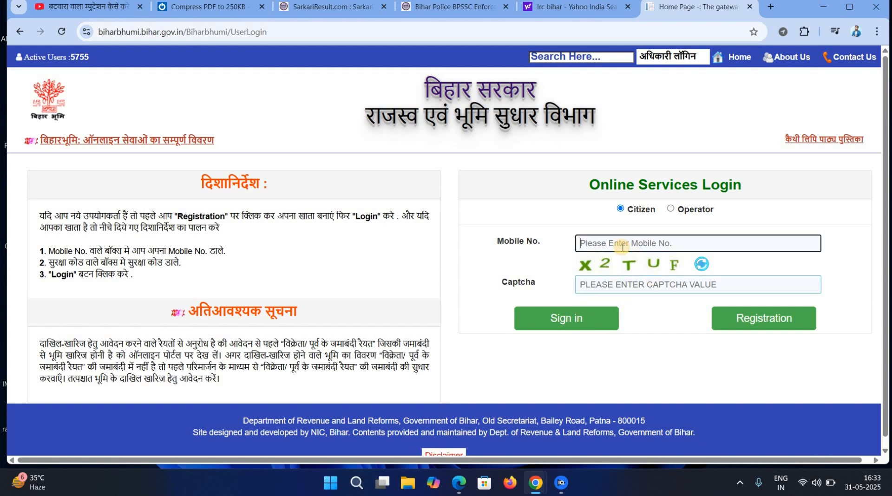
click(743, 320)
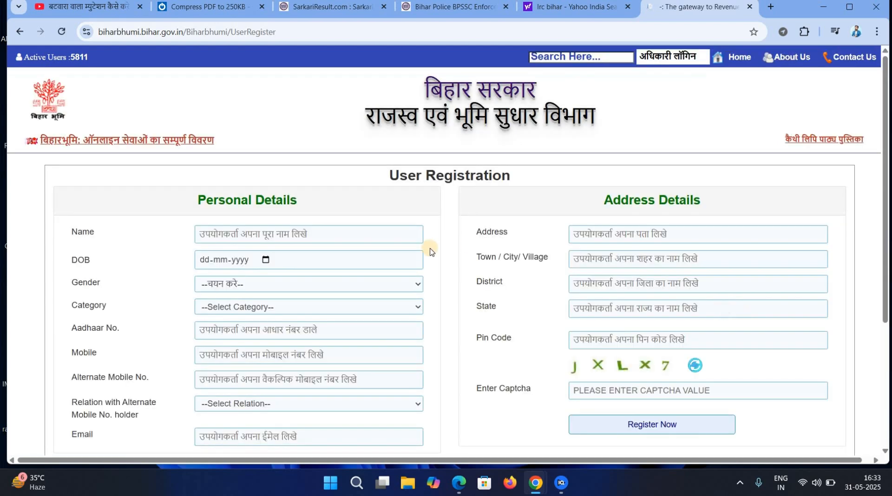
click(271, 283)
click(250, 299)
click(244, 307)
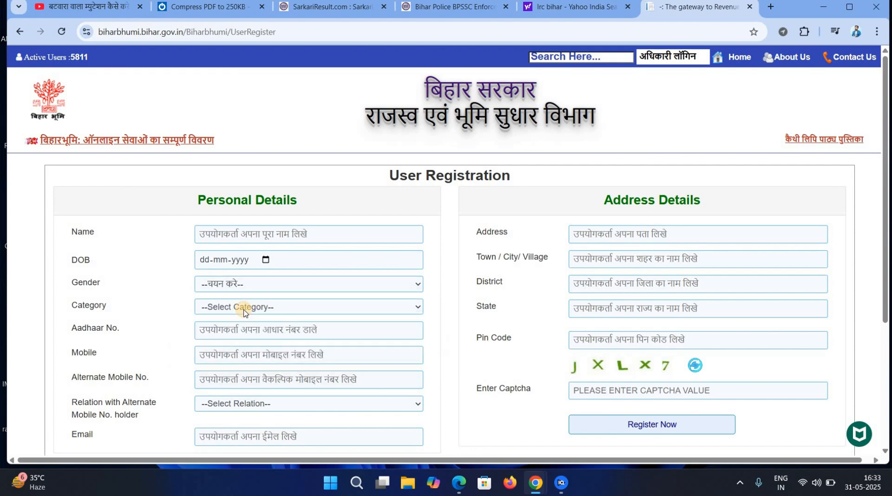
click(234, 322)
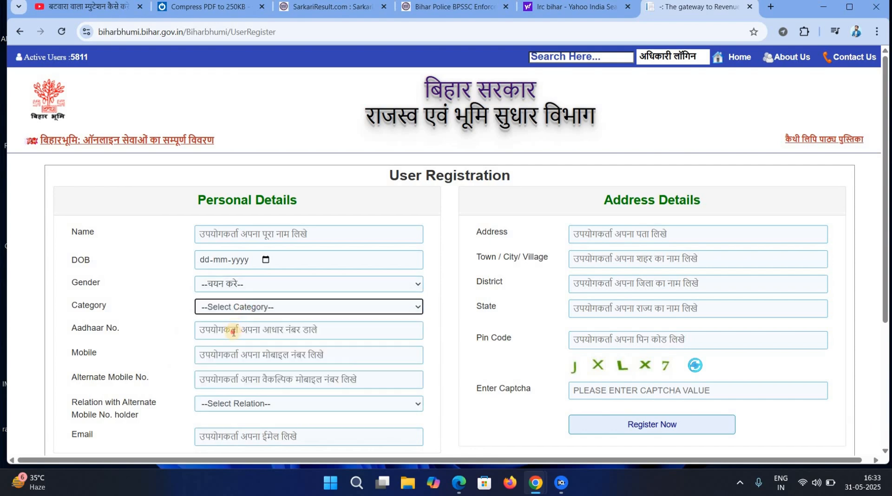
click(232, 331)
click(228, 354)
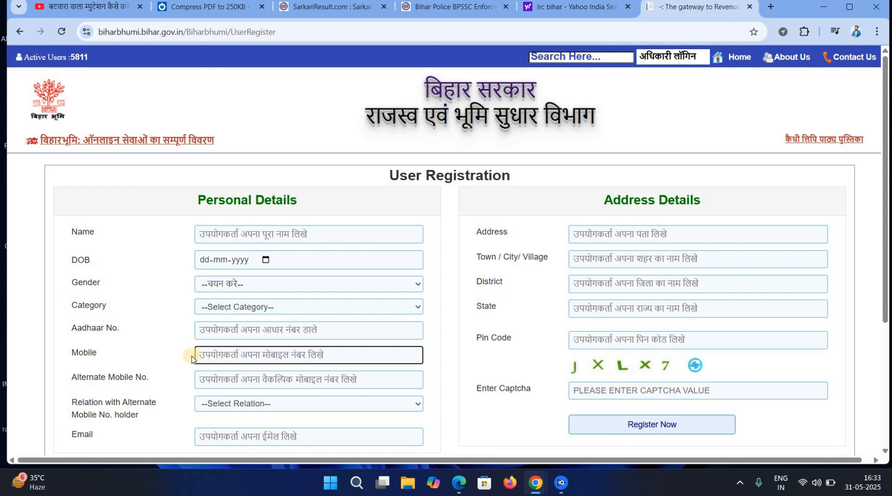
click(226, 383)
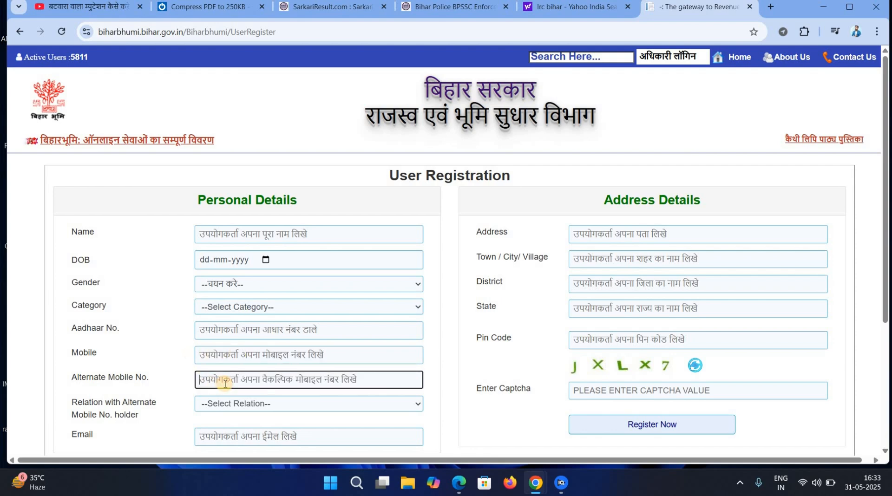
click(246, 411)
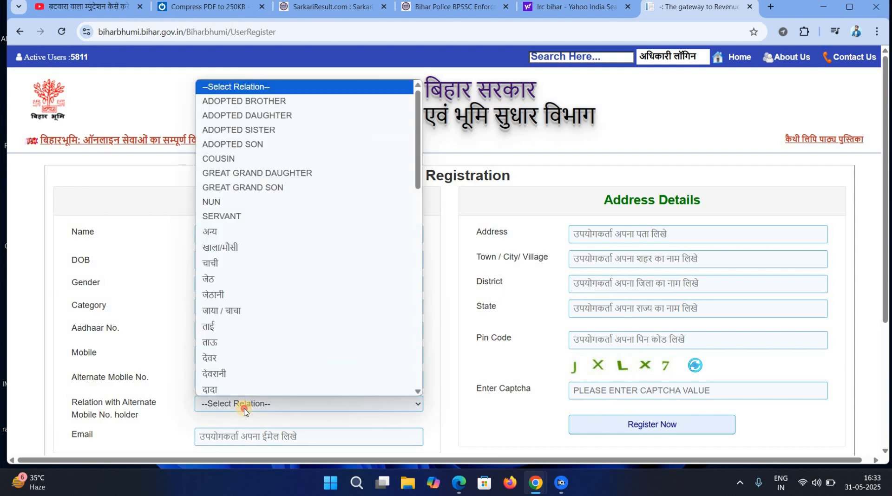
click(244, 405)
click(236, 432)
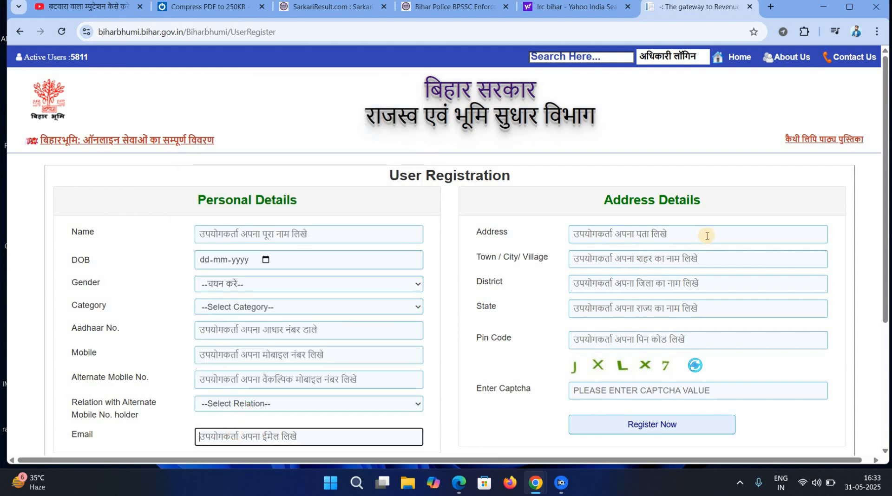
key(Tab)
click(639, 262)
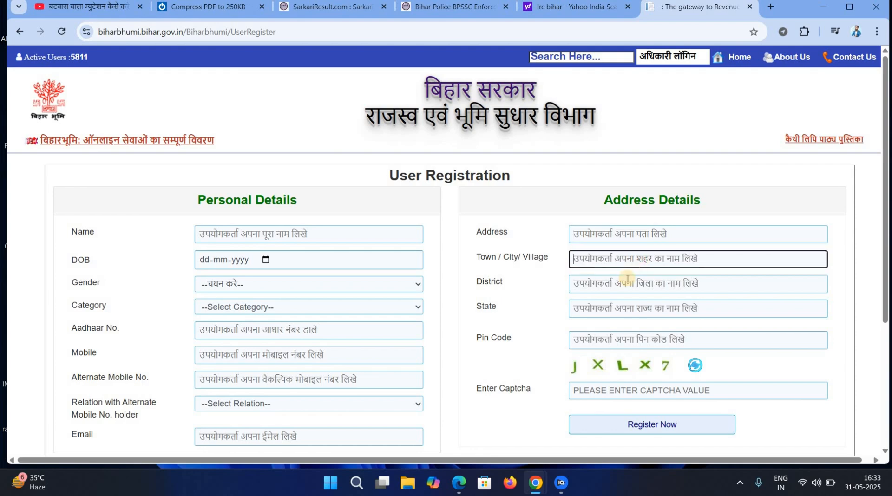
click(622, 288)
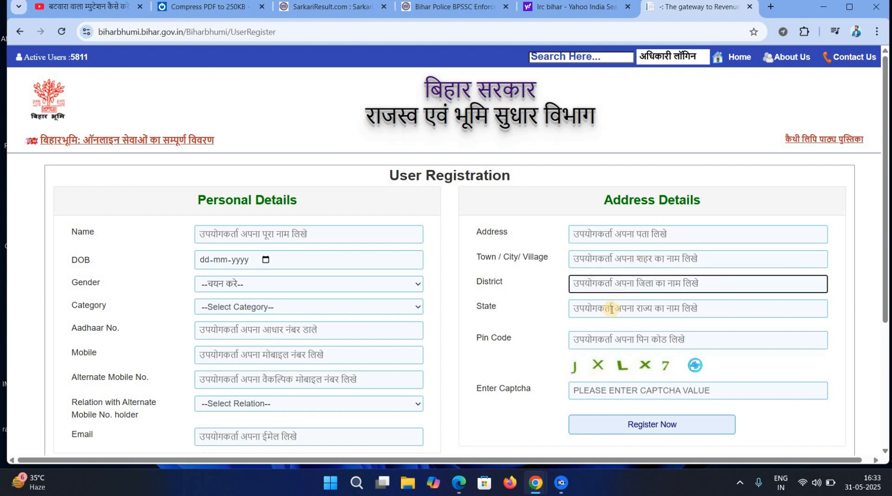
click(612, 309)
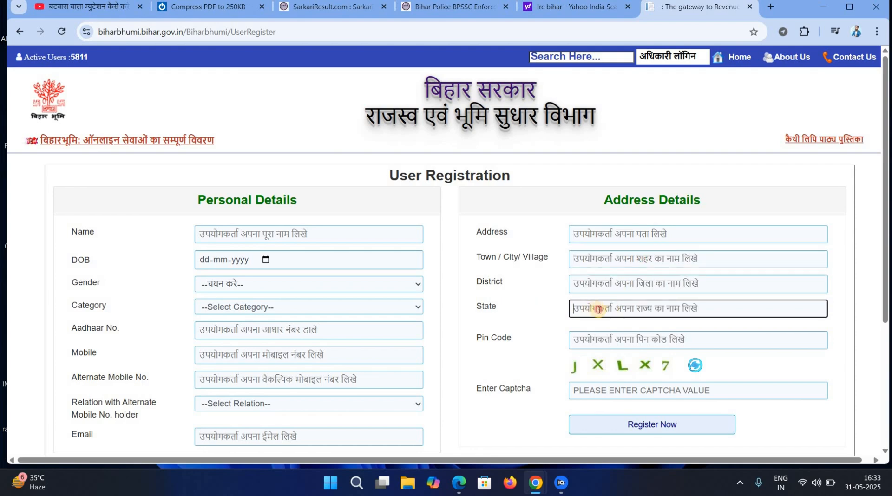
click(595, 343)
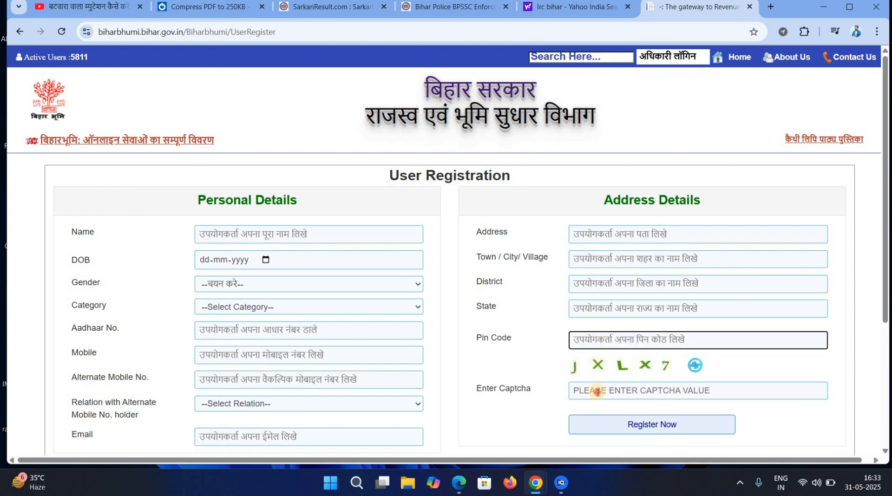
click(597, 391)
click(621, 429)
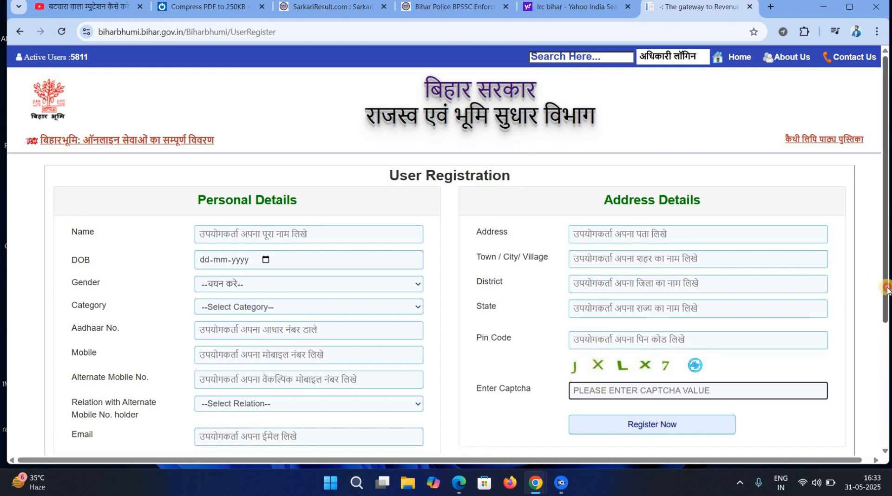
scroll(888, 397, down, 4)
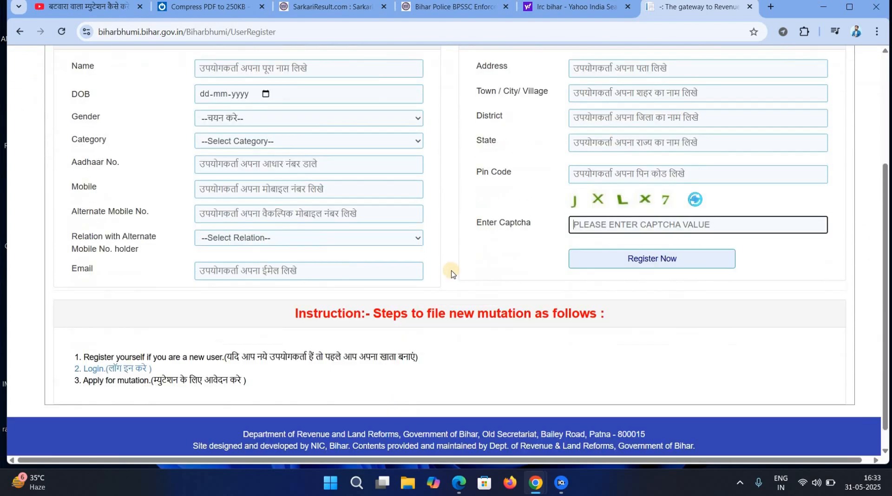
click(125, 369)
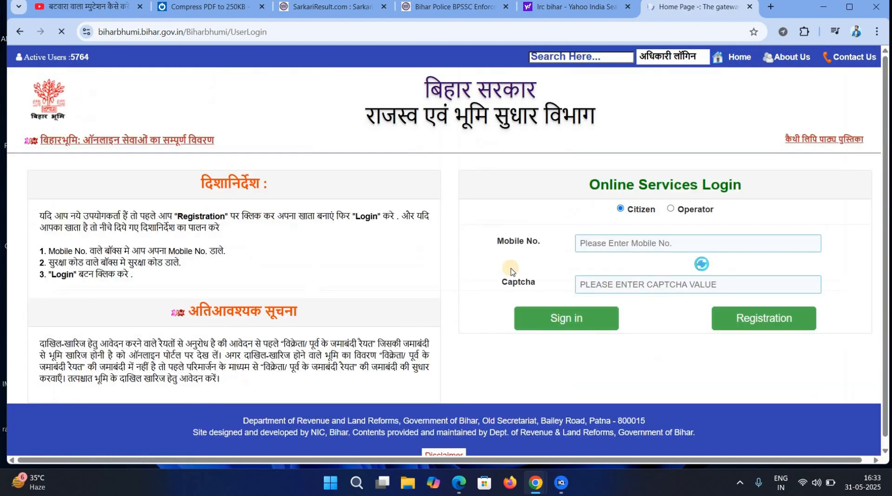
Paste the received OTP into the OTP Code field and confirm to log in.
click(650, 242)
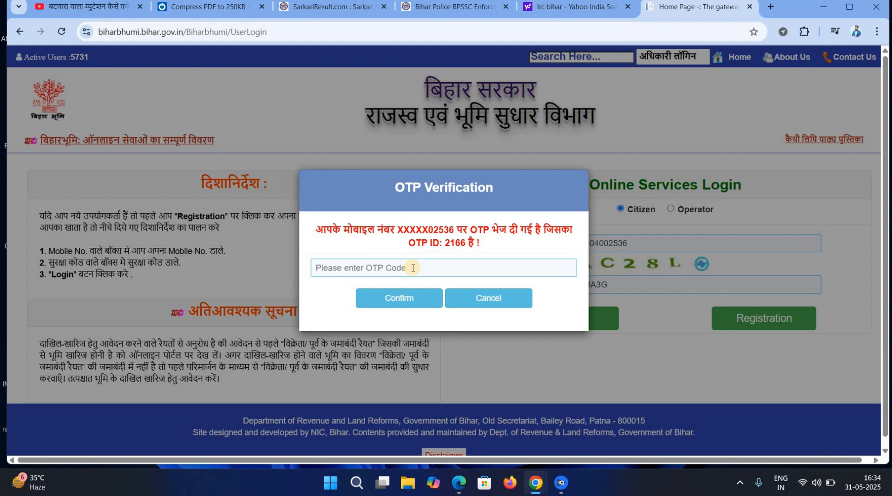
click(413, 268)
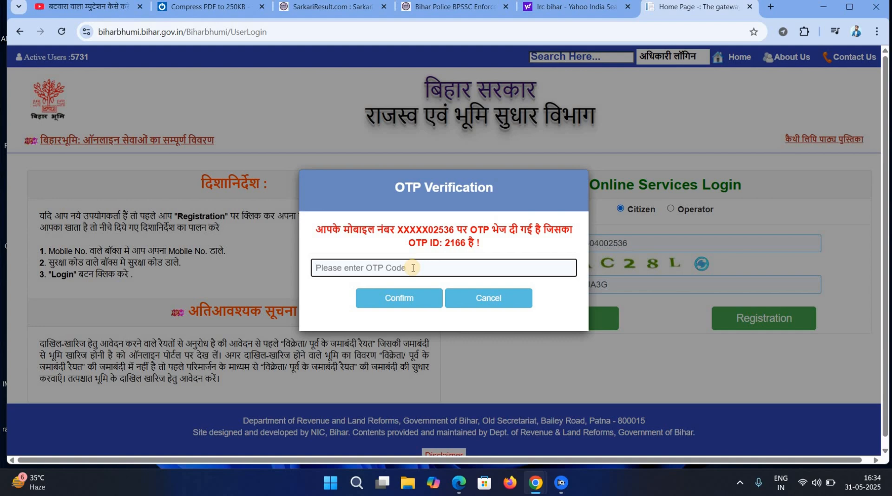
key(ctrl+v)
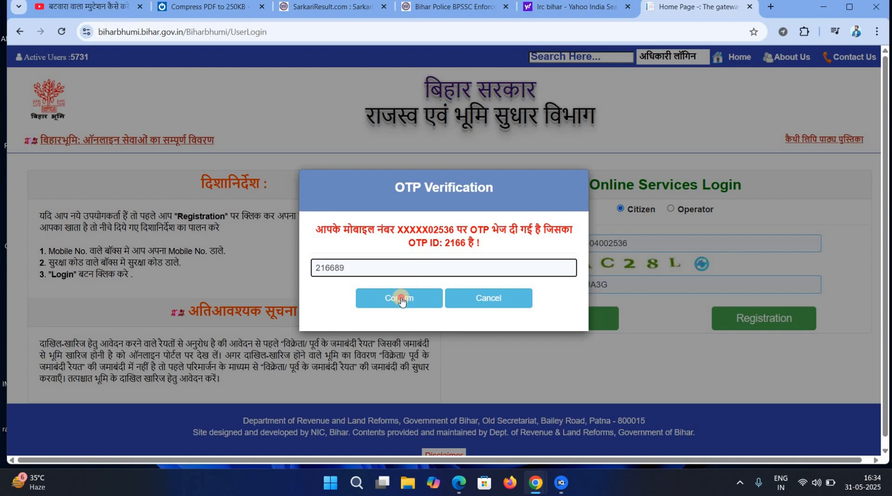
click(403, 299)
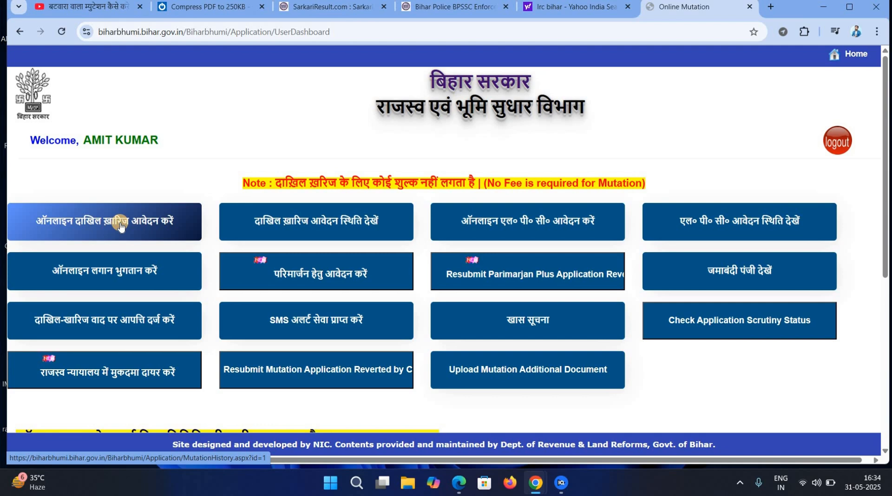
Open the online mutation service and select Madhepura as the district.
click(120, 226)
click(220, 264)
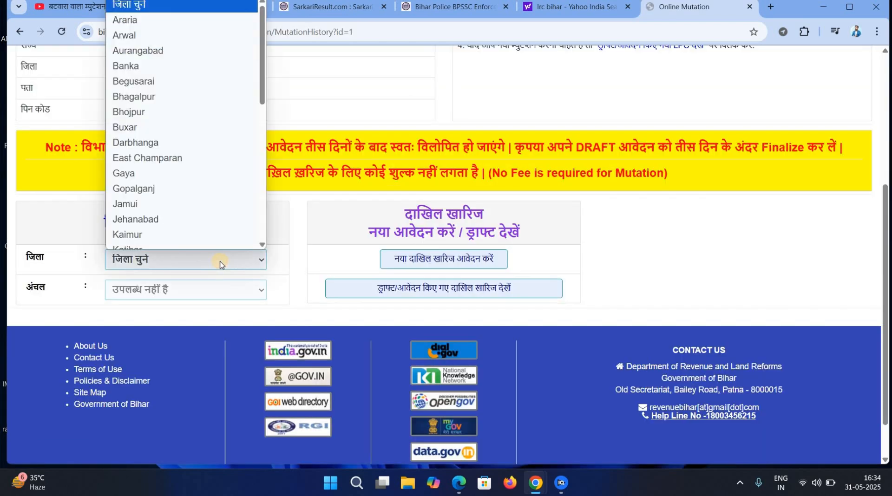
key(m)
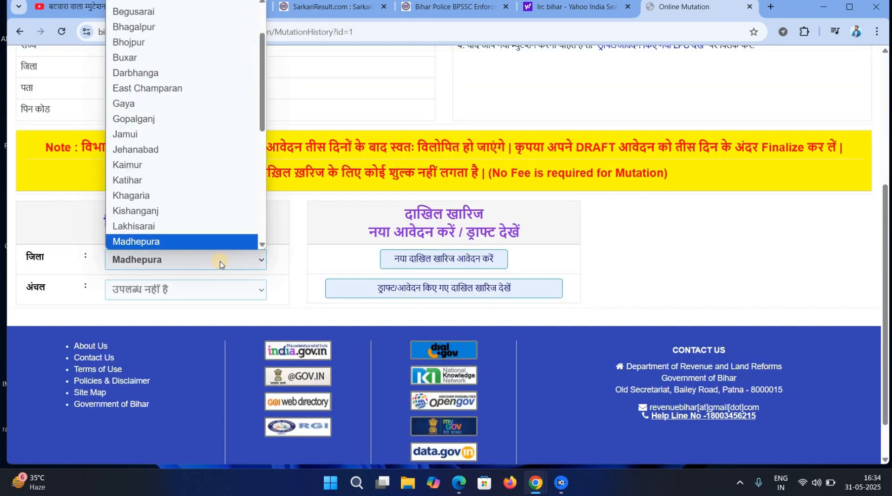
key(Return)
Choose Udakishanganj as the circle.
click(205, 310)
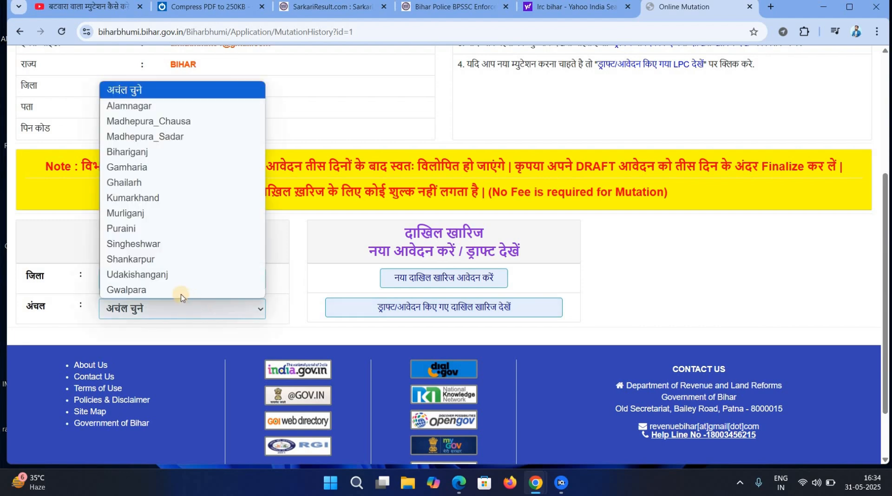
click(171, 308)
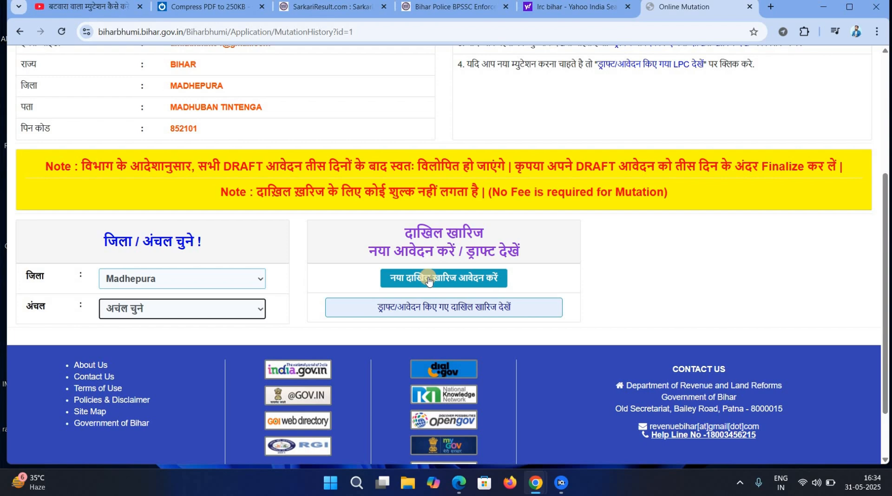
click(214, 311)
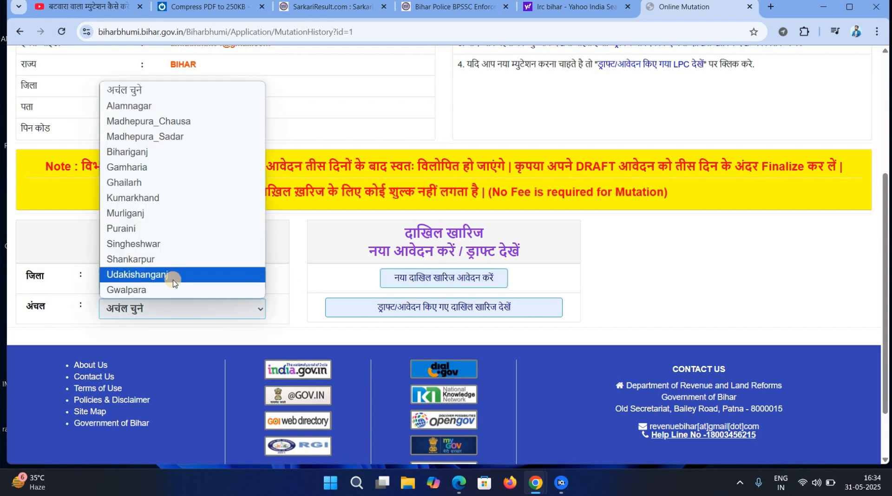
click(173, 279)
scroll(420, 279, down, 1)
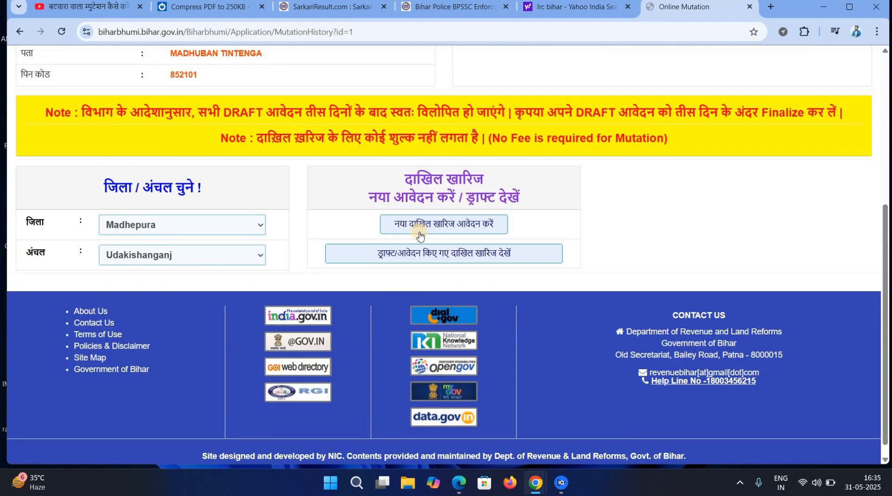
Start a new mutation application with applicant type 'आवेदक स्वयं क्रेता है'.
click(420, 236)
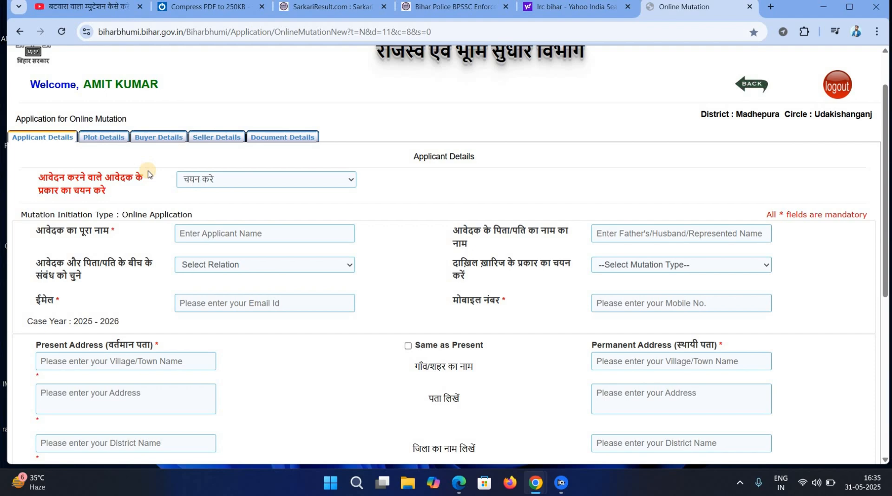
scroll(341, 179, down, 5)
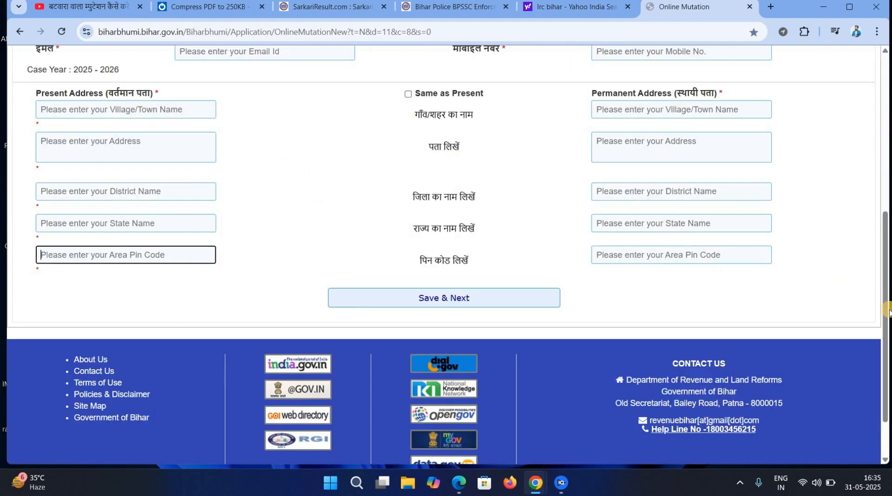
scroll(418, 259, up, 5)
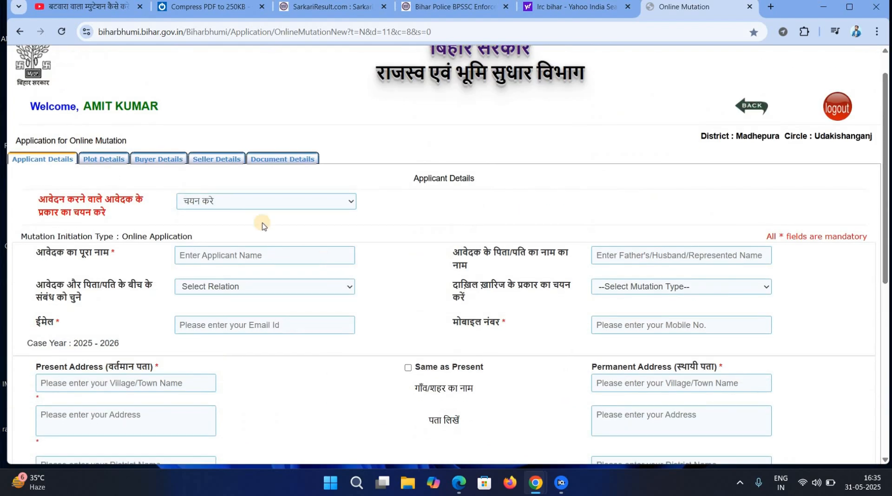
click(249, 203)
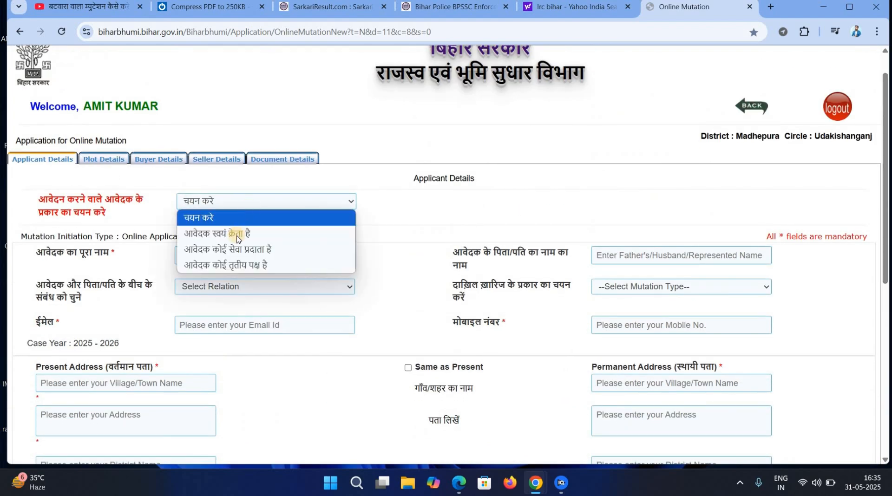
click(238, 234)
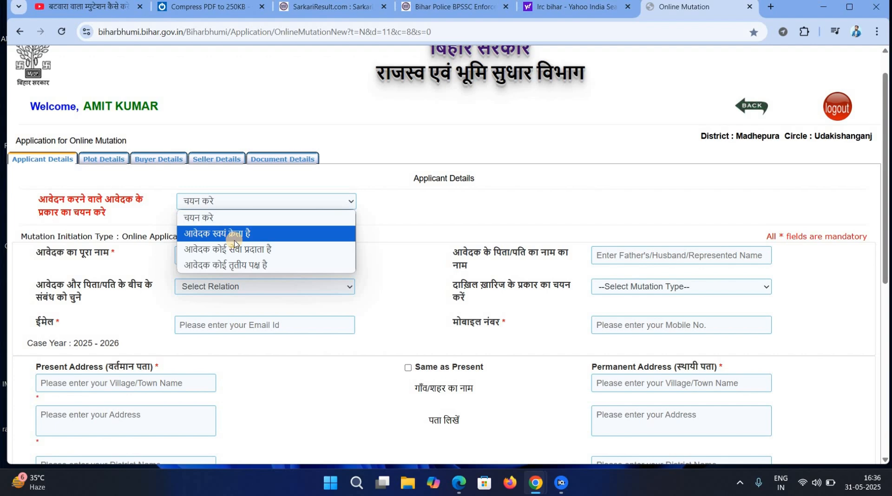
click(263, 235)
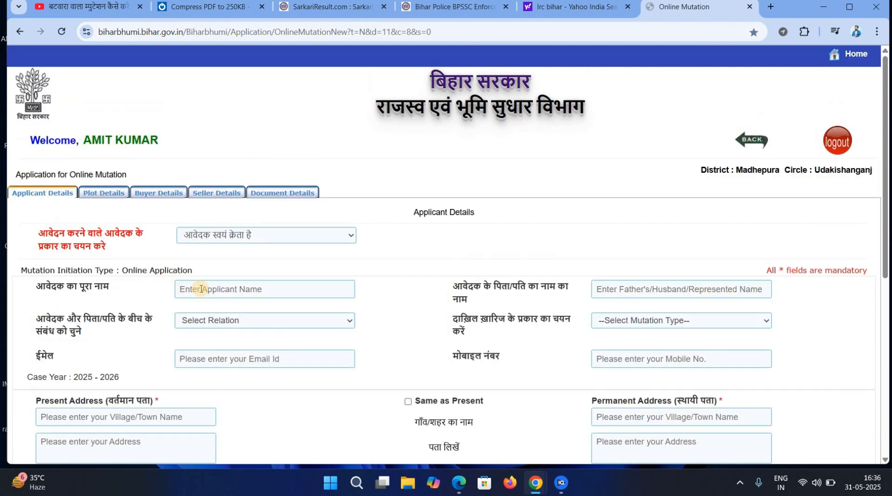
click(200, 289)
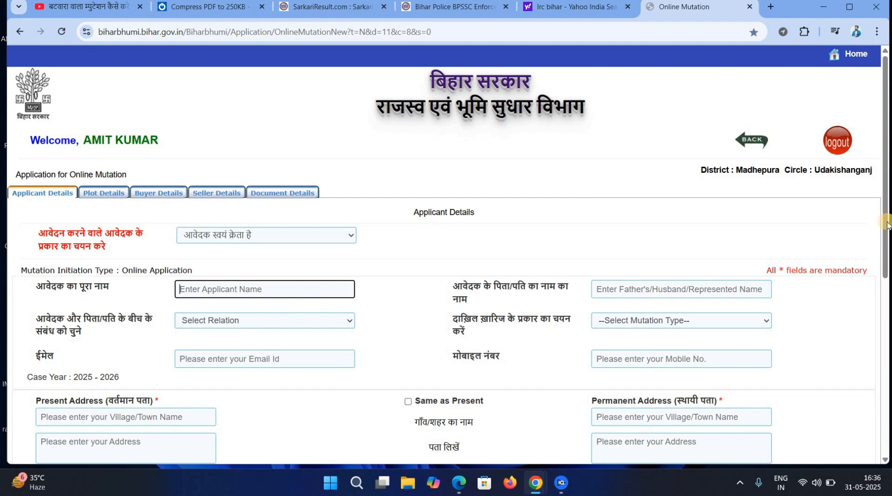
drag(888, 226, 888, 260)
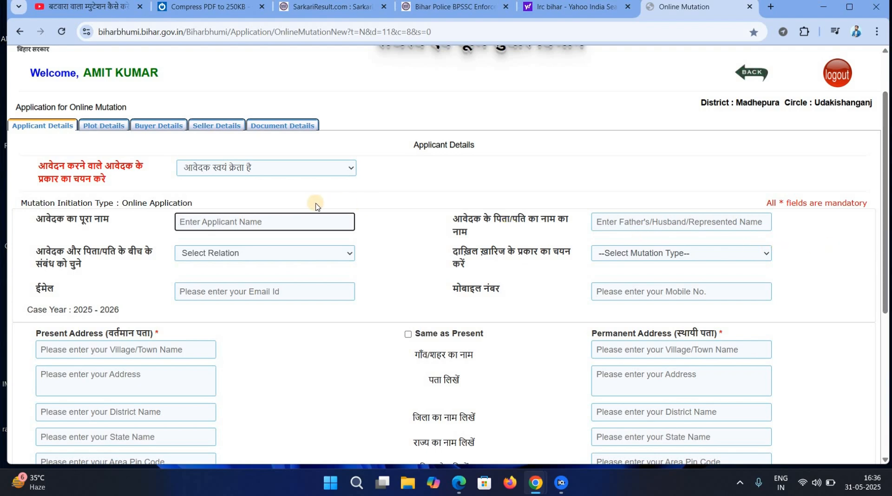
click(297, 219)
click(273, 257)
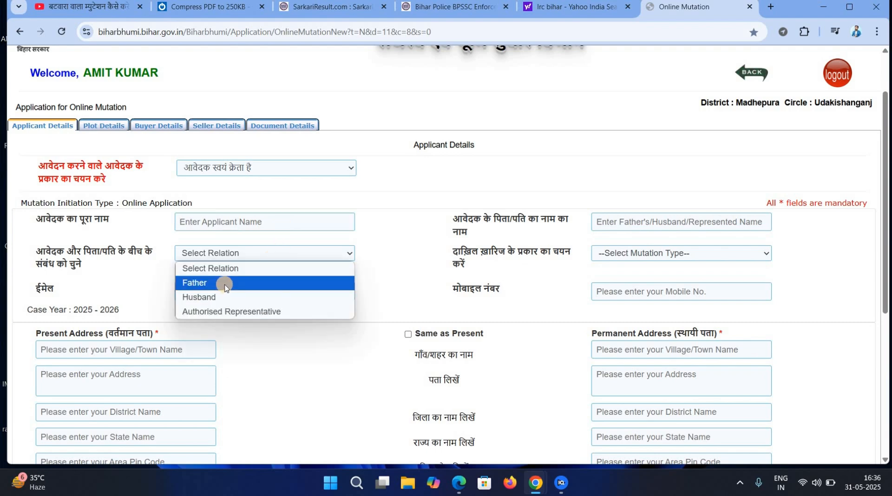
click(620, 222)
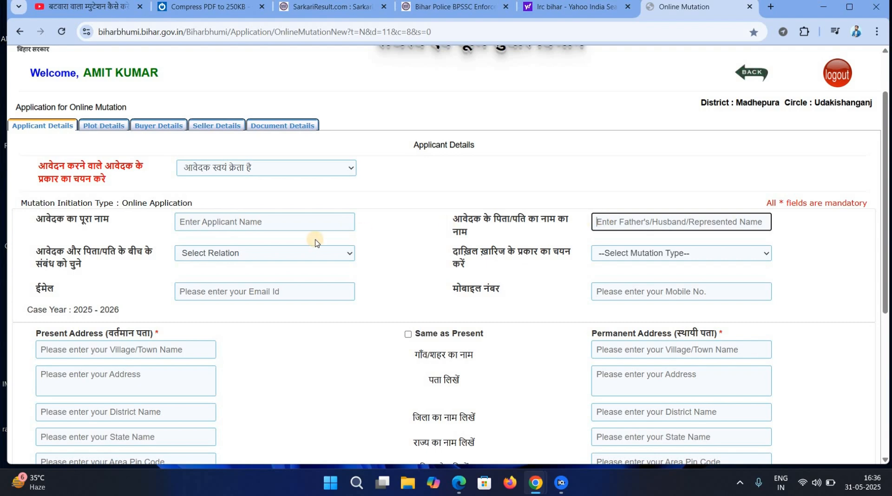
click(285, 252)
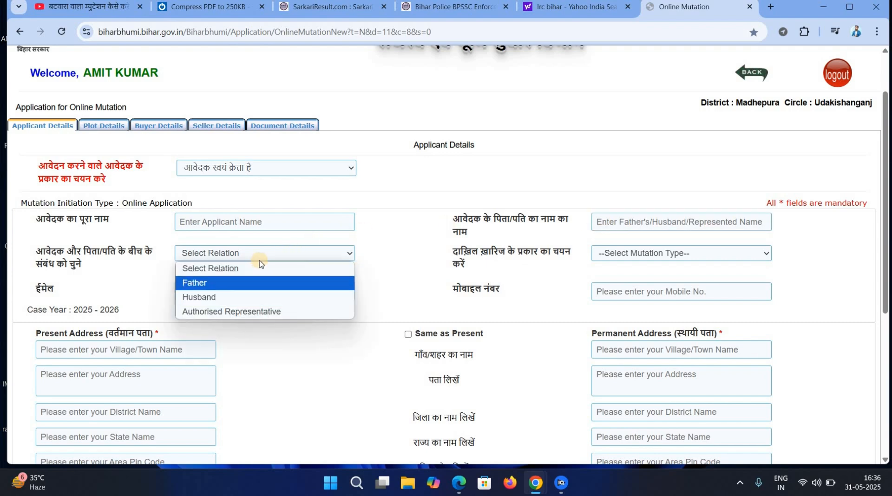
click(257, 256)
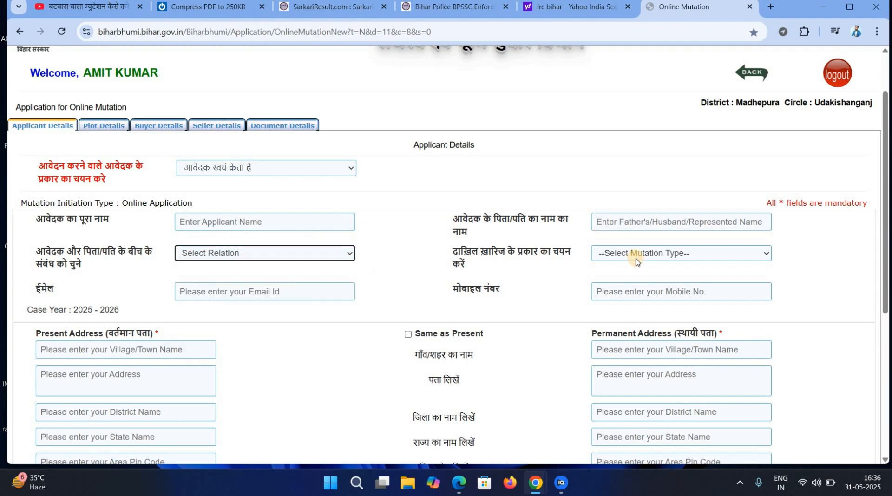
click(637, 259)
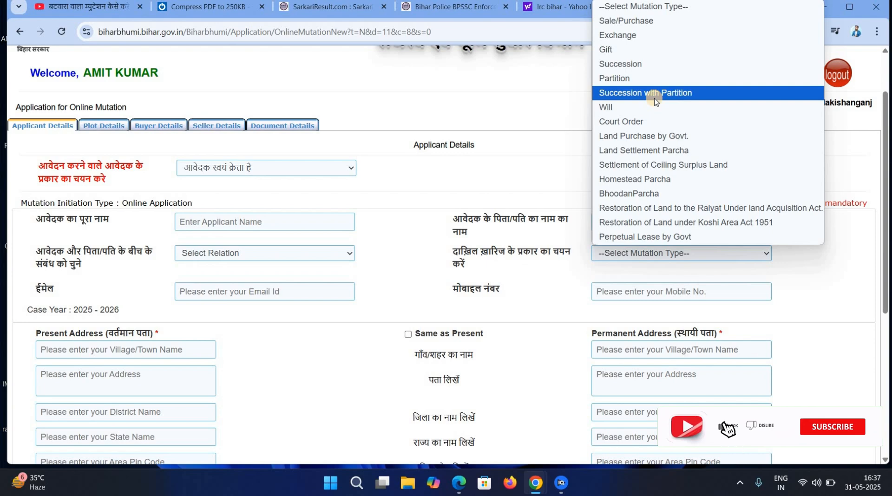
Go through the applicant's e-mail, mobile number and present address fields down to the pin code.
click(387, 319)
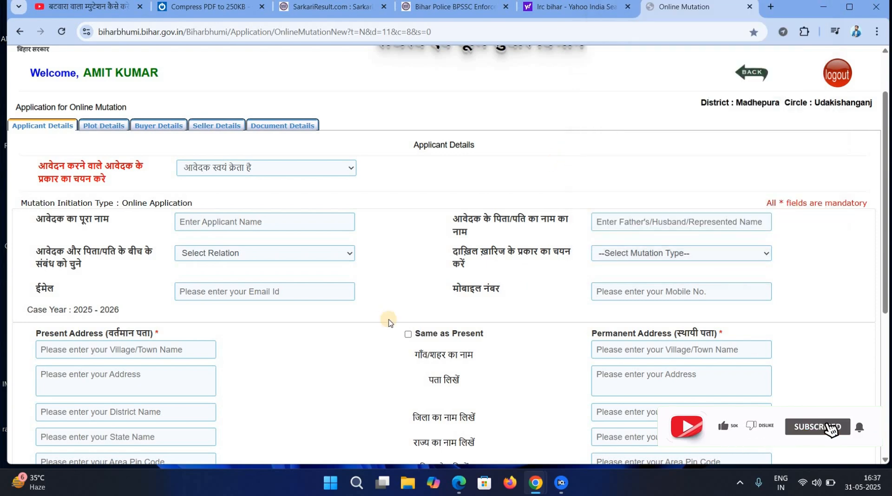
click(275, 291)
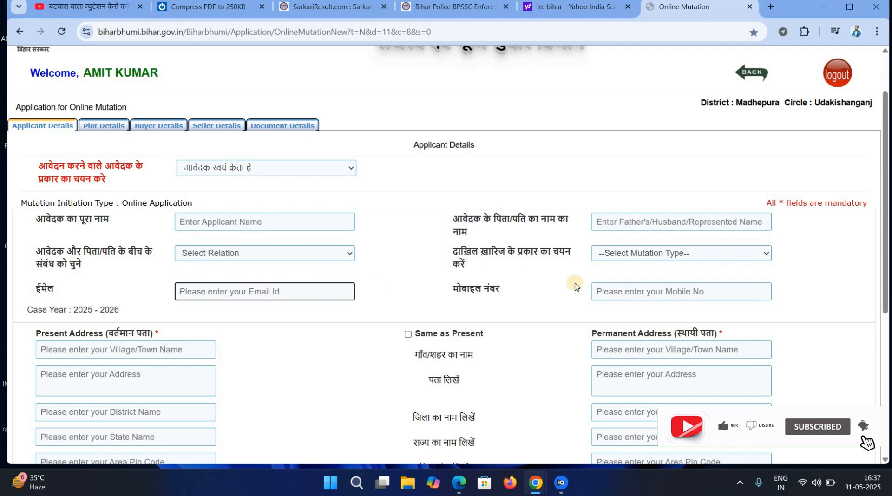
click(649, 293)
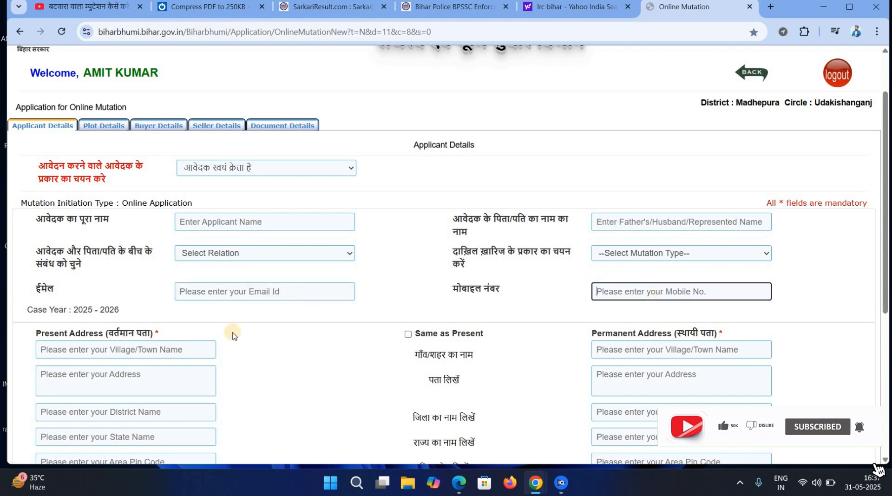
click(138, 348)
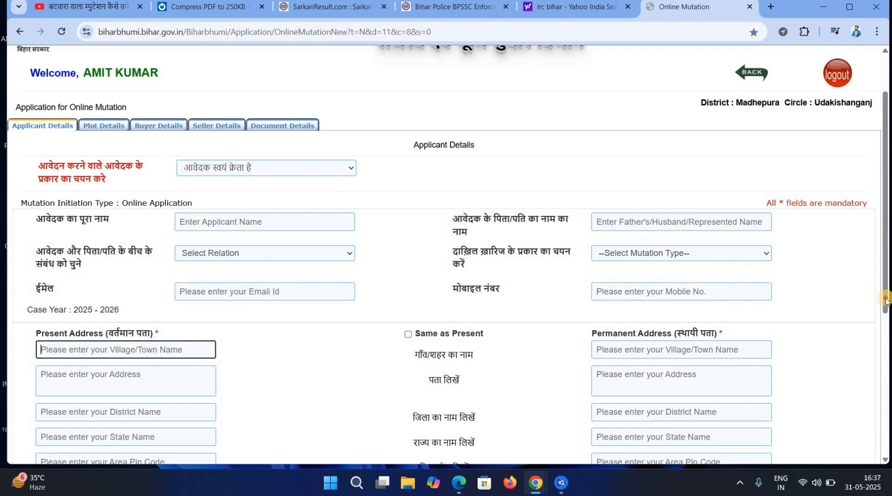
scroll(474, 292, down, 2)
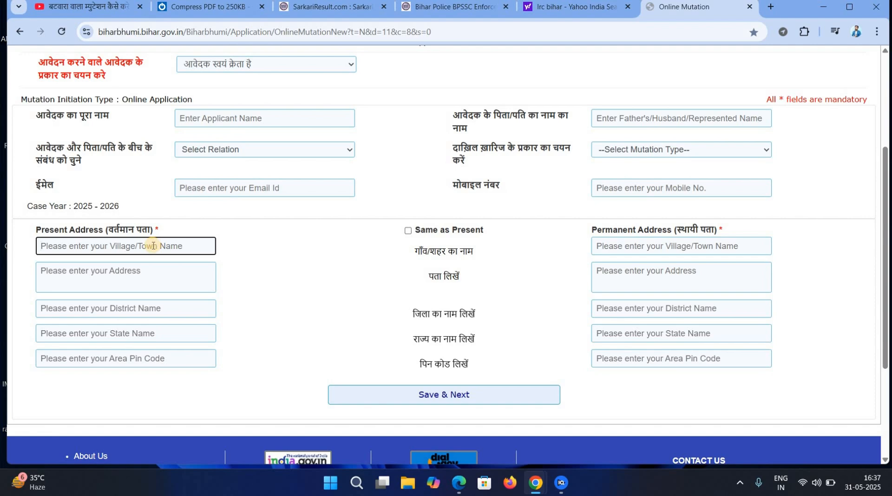
click(129, 277)
click(124, 315)
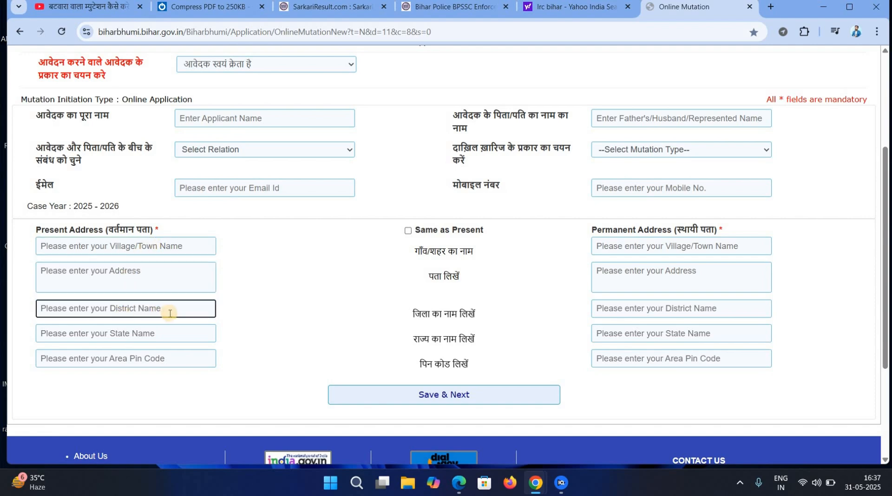
click(152, 331)
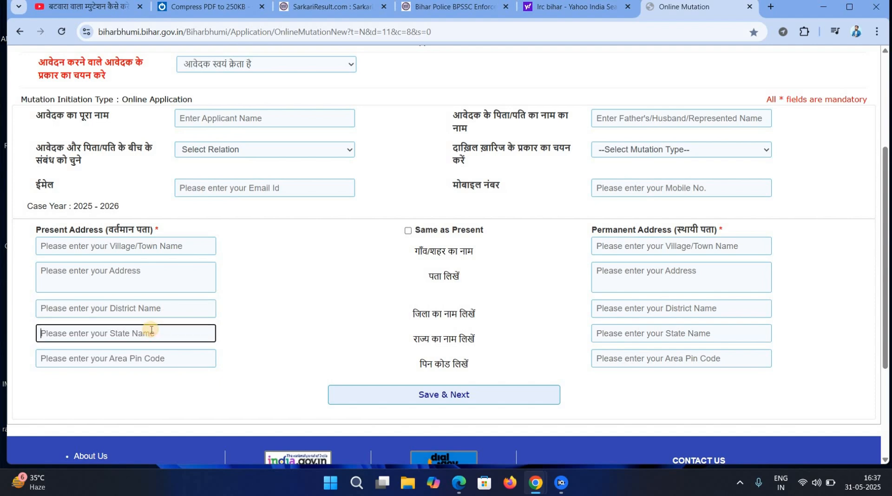
click(145, 359)
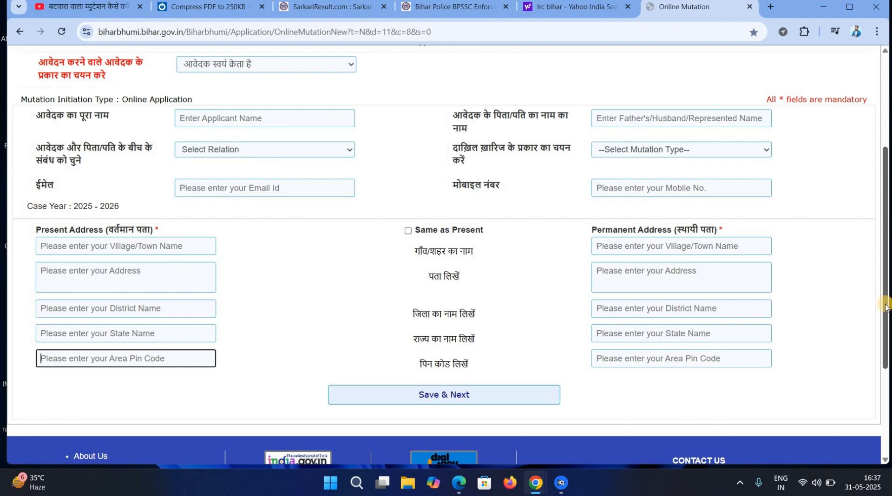
scroll(879, 226, up, 1)
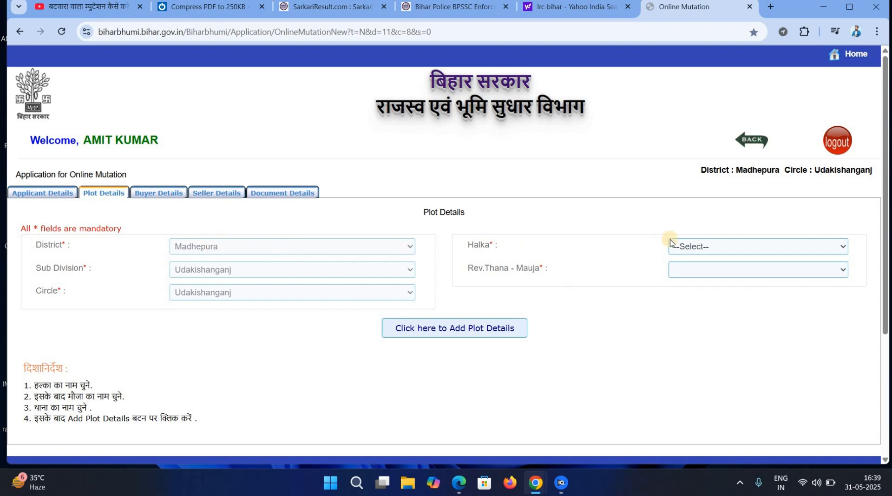
Try the Halka and Rev.Thana-Mauja dropdowns, then open 'Click here to Add Plot Details'.
click(702, 250)
click(696, 273)
click(697, 274)
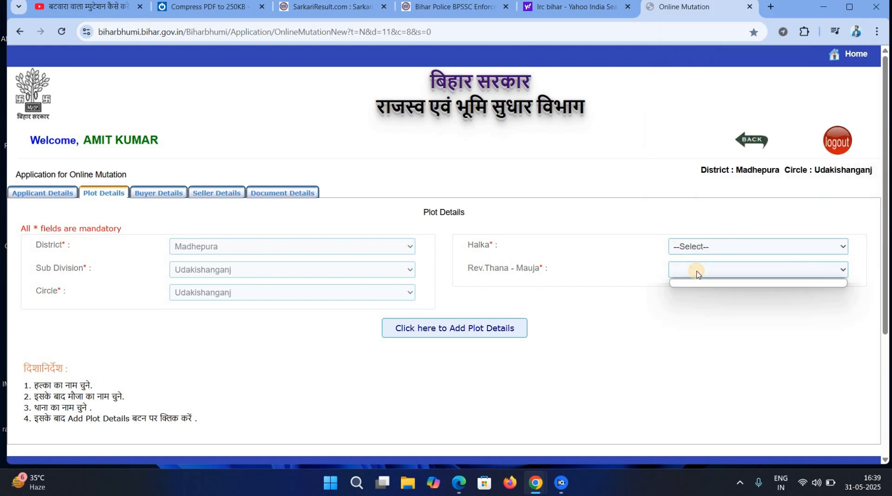
click(611, 318)
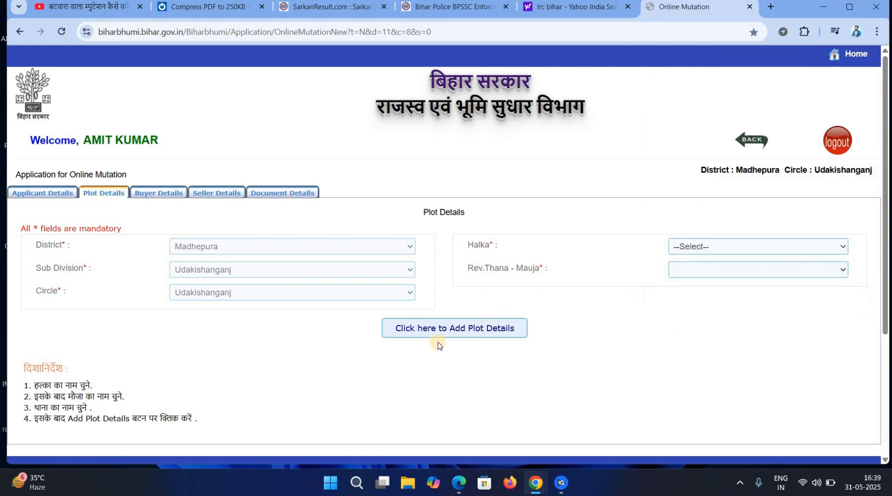
click(462, 333)
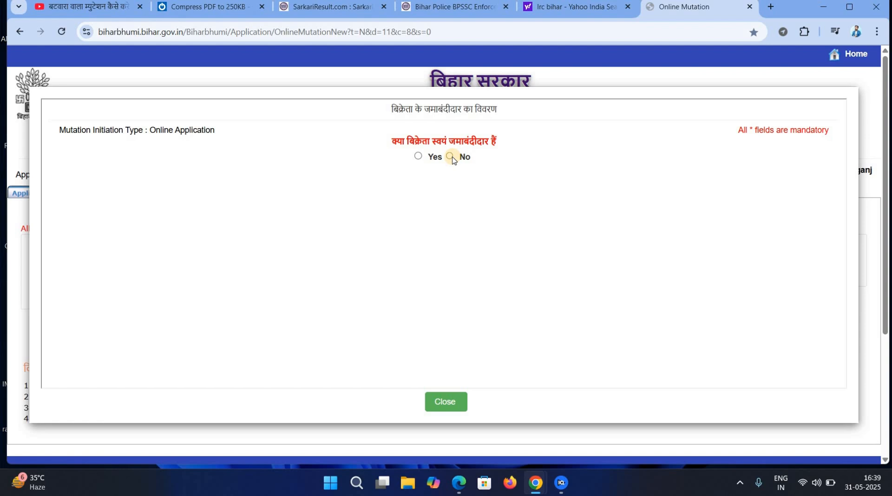
Answer Yes that the seller is the jamabandi holder and open the bhag/page lookup link in a new tab.
click(418, 158)
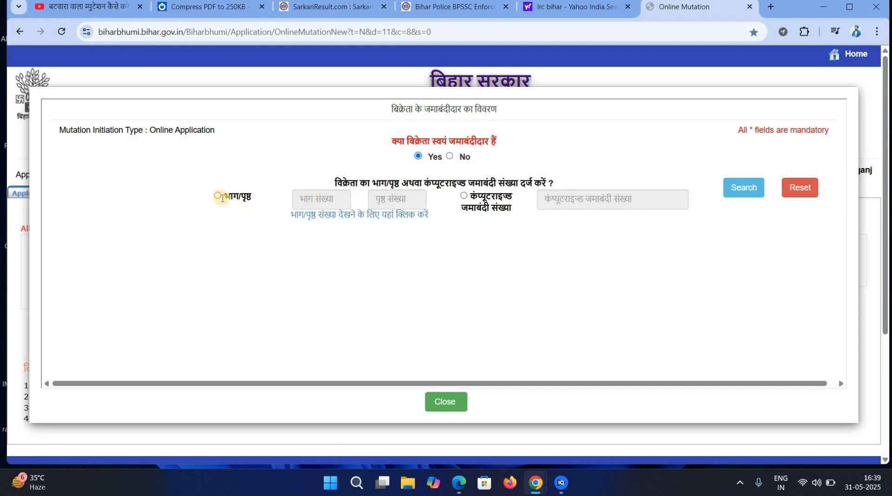
click(336, 218)
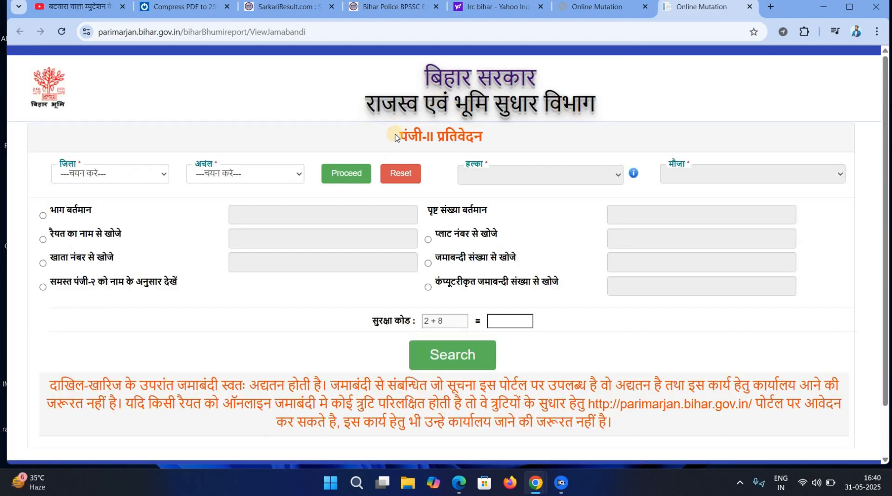
Set the Register-II search type to प्लाट नंबर after trying the district and block controls.
click(130, 173)
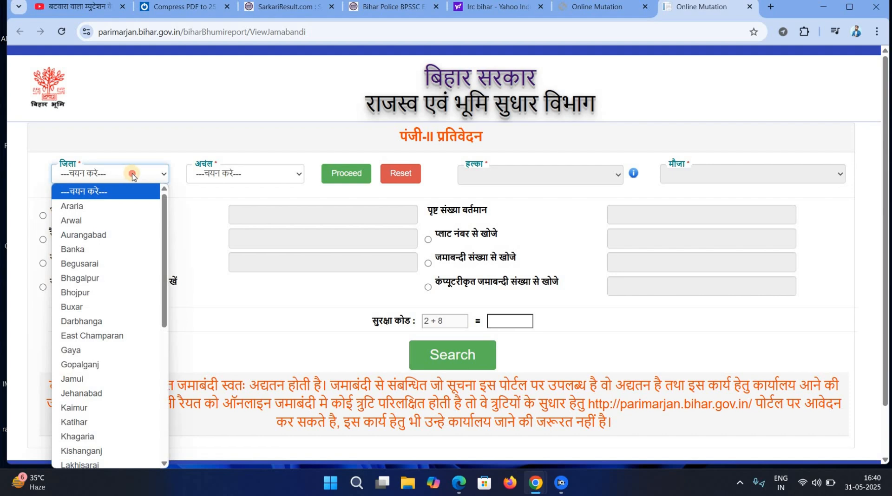
click(131, 174)
click(227, 176)
click(349, 175)
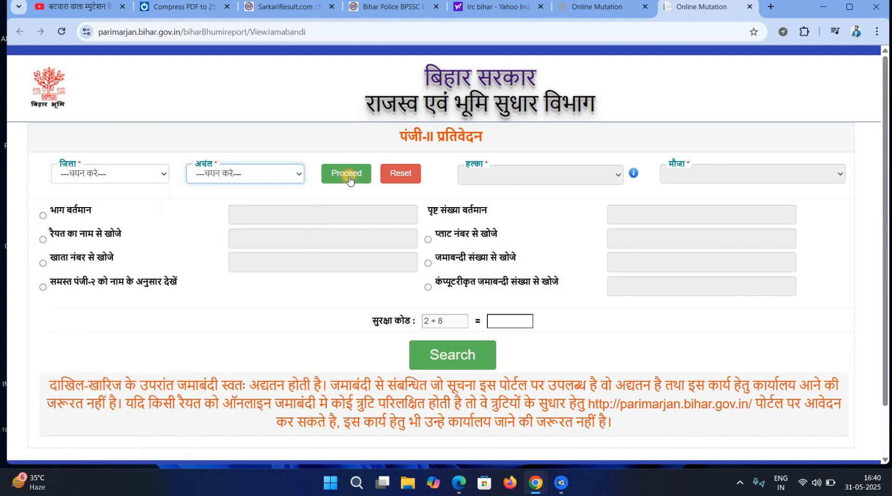
click(349, 173)
click(517, 175)
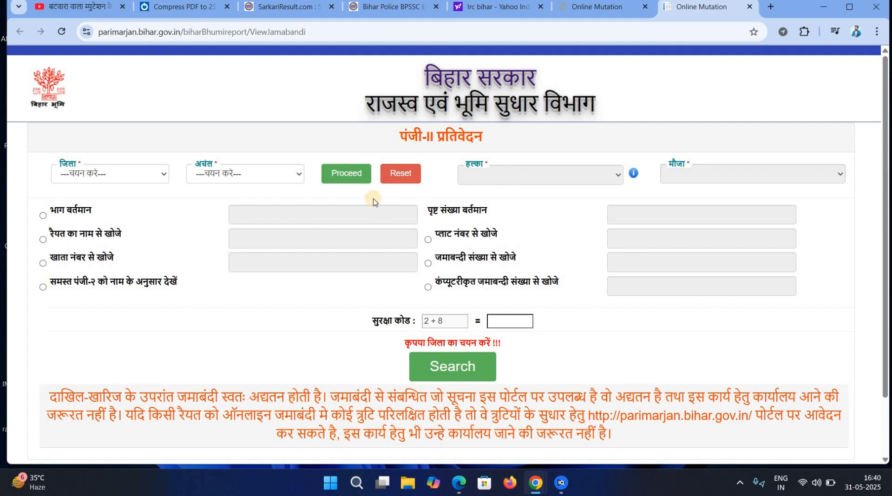
click(442, 260)
click(449, 237)
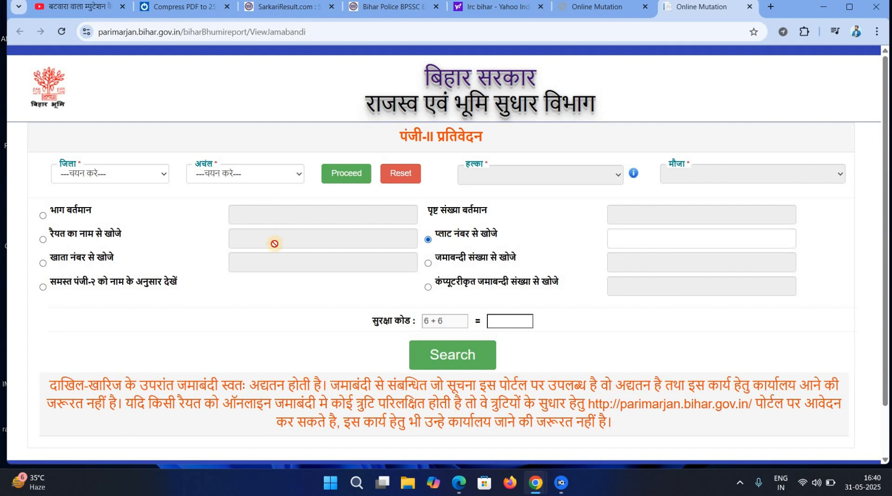
click(80, 261)
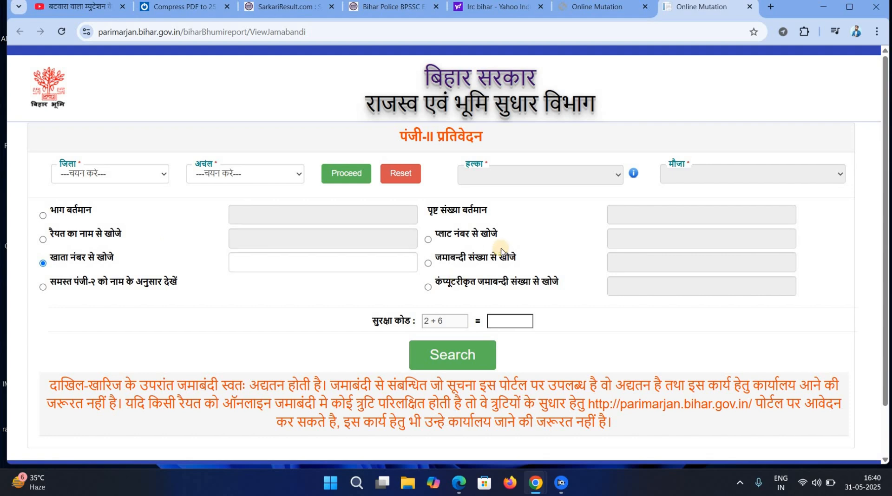
click(429, 240)
Choose Madhepura district and Udakishanganj block, then proceed.
click(150, 175)
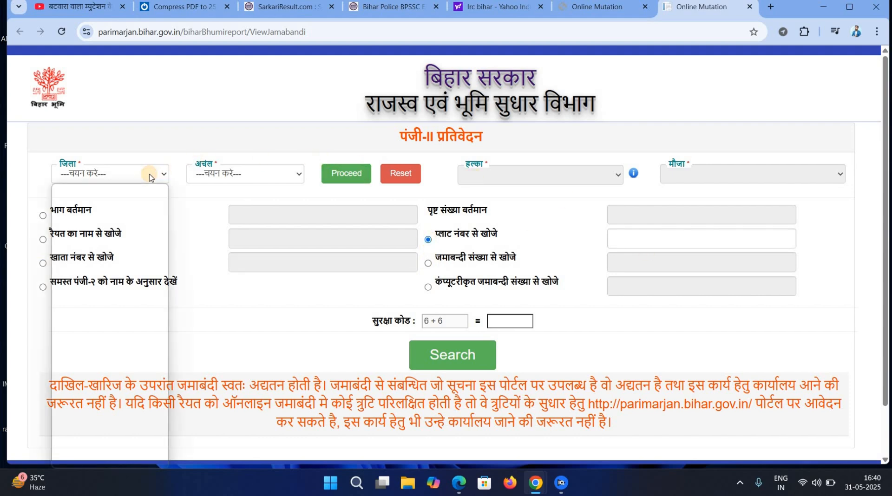
key(m)
key(Return)
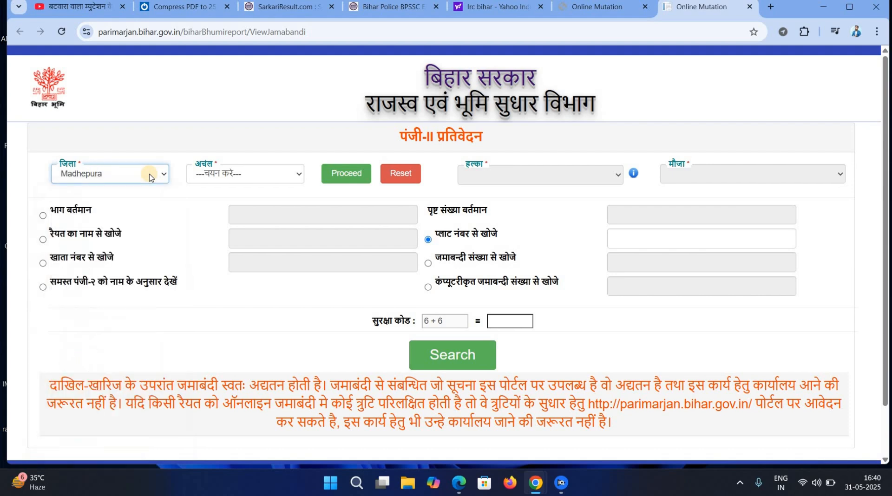
click(241, 185)
click(236, 179)
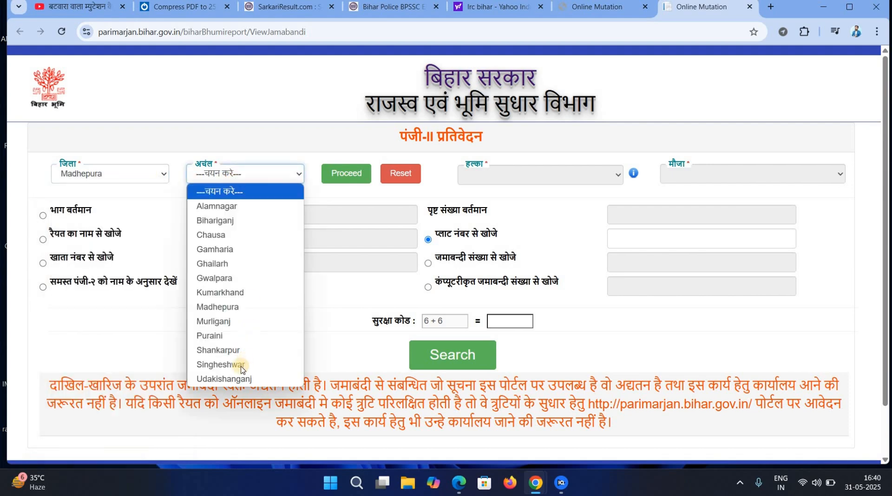
click(232, 379)
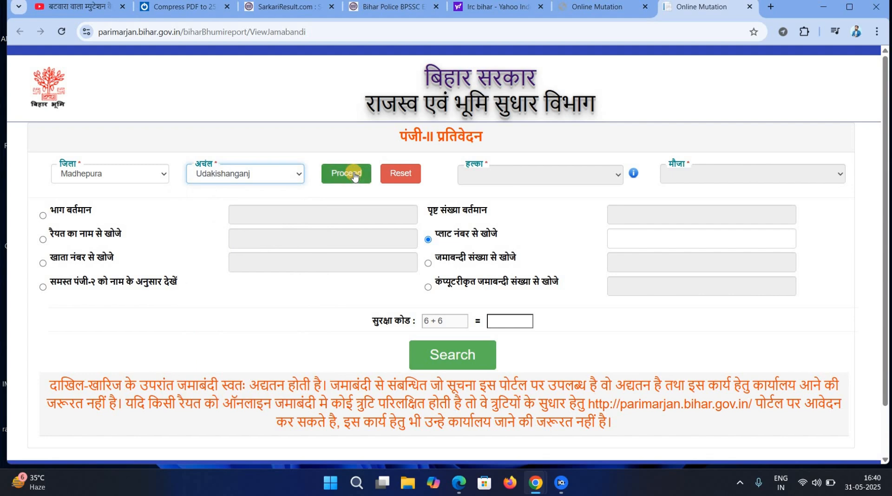
click(346, 174)
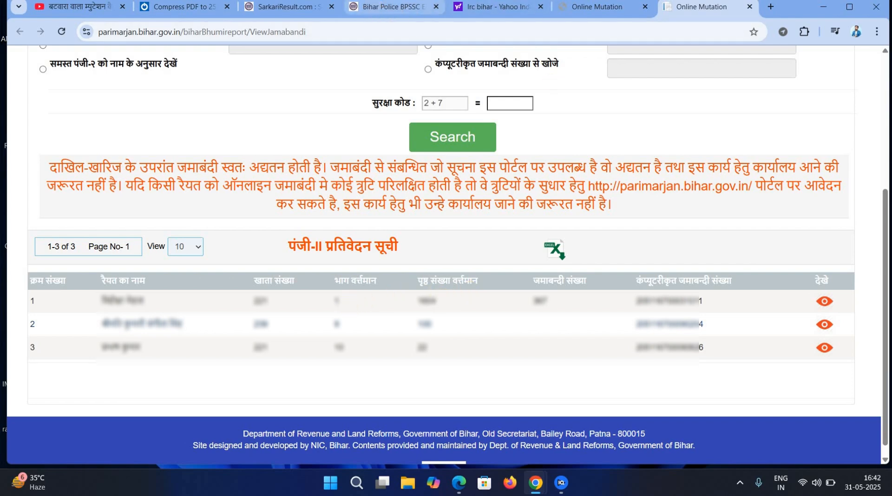
In the mutation tab, search the seller's jamabandi by bhag 1 and page 8.
click(597, 7)
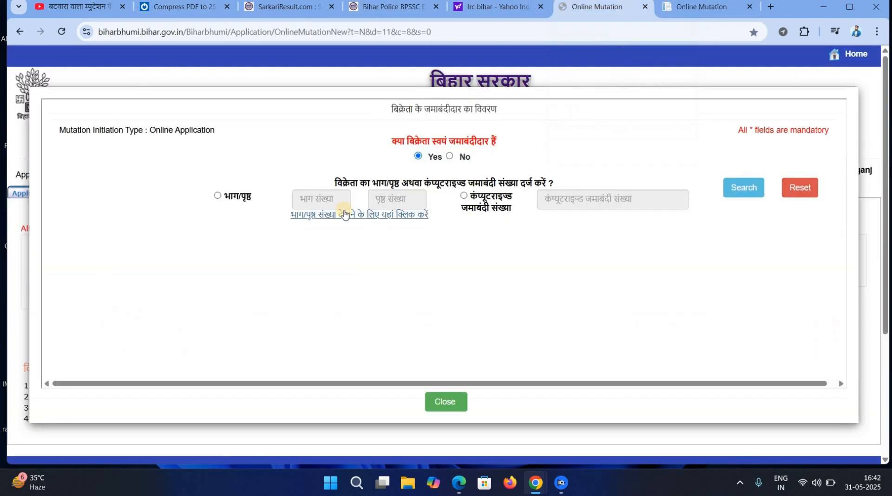
click(217, 196)
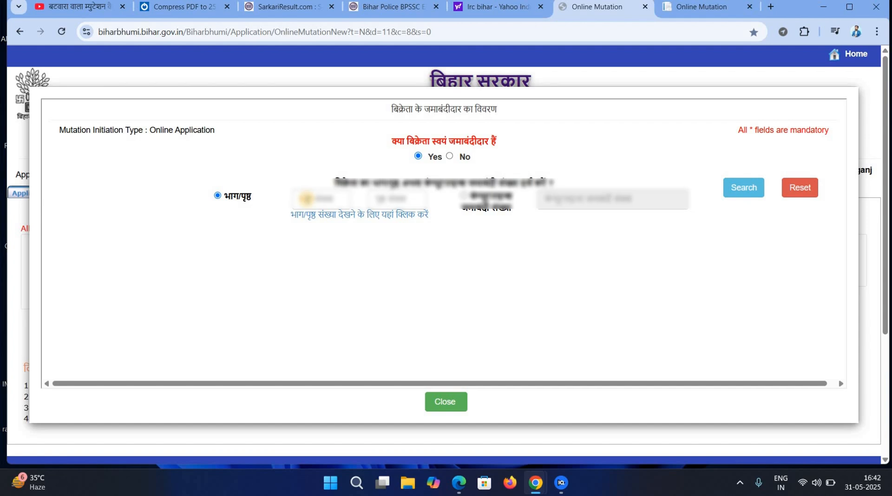
click(313, 197)
click(313, 198)
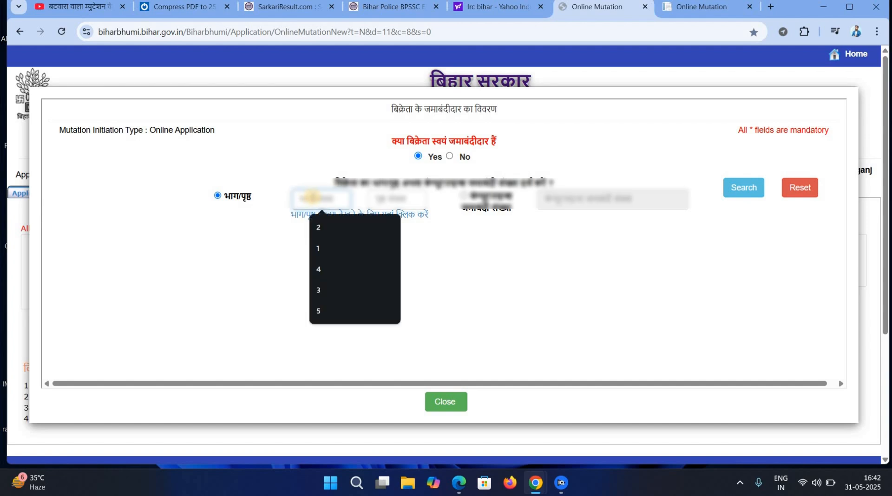
text(1)
click(382, 200)
click(384, 200)
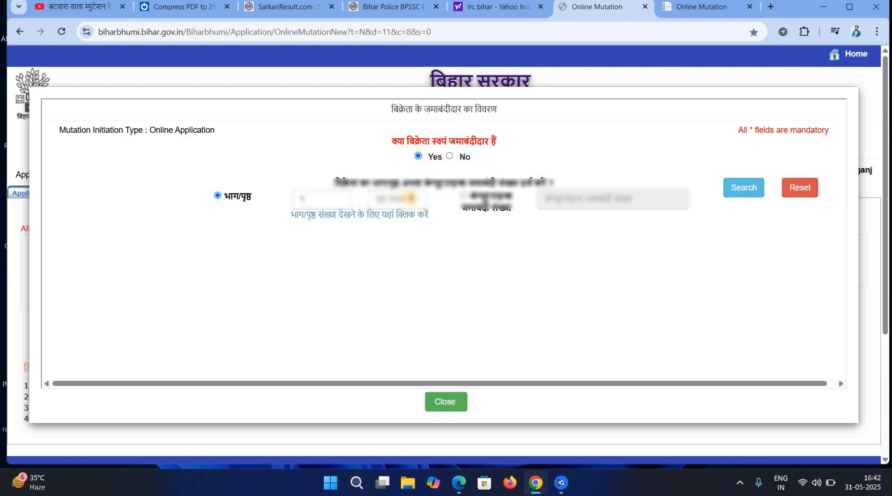
click(410, 198)
text(8)
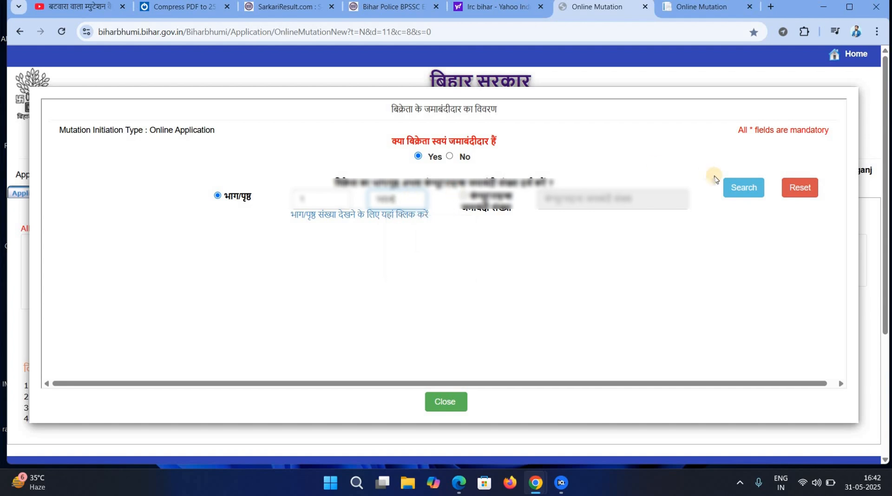
click(741, 191)
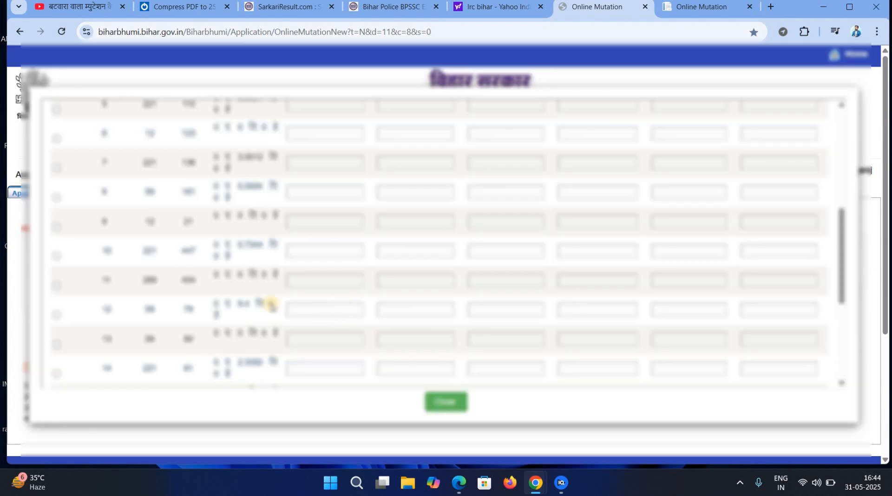
Tick plot row 12 instead of row 4 and enter its transacted area of 24.
click(57, 315)
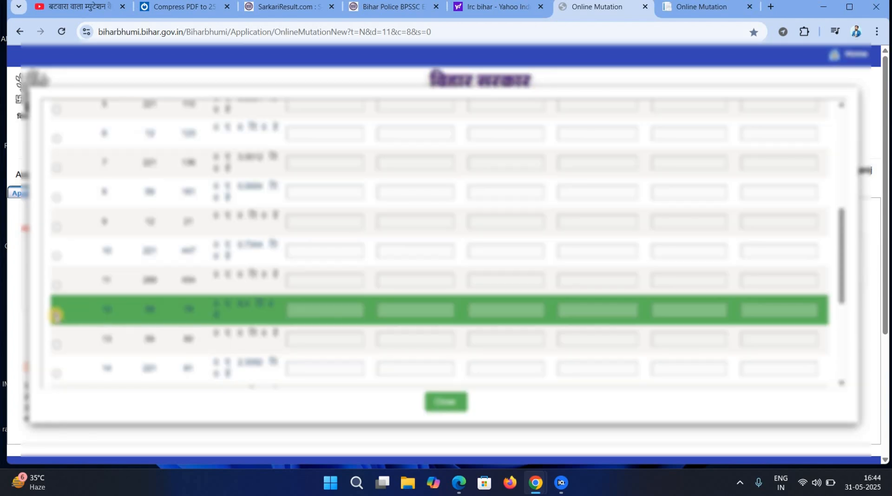
click(297, 372)
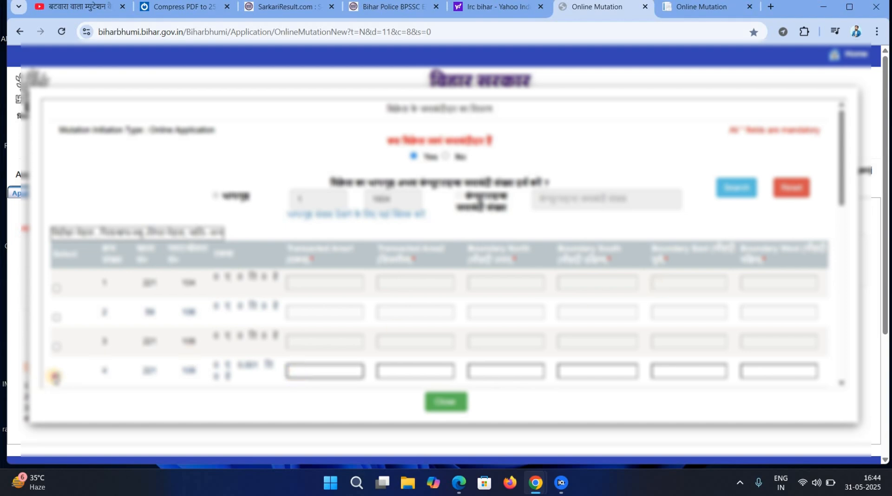
click(56, 377)
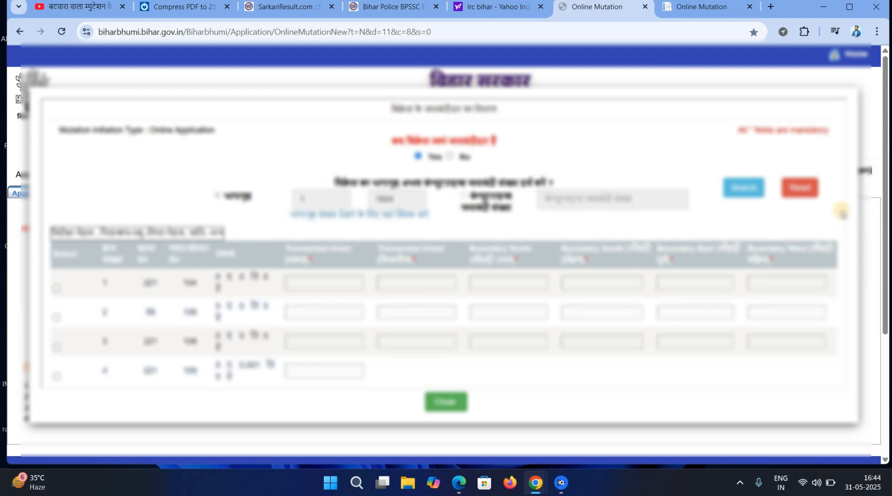
scroll(836, 334, down, 3)
scroll(836, 334, down, 6)
click(291, 277)
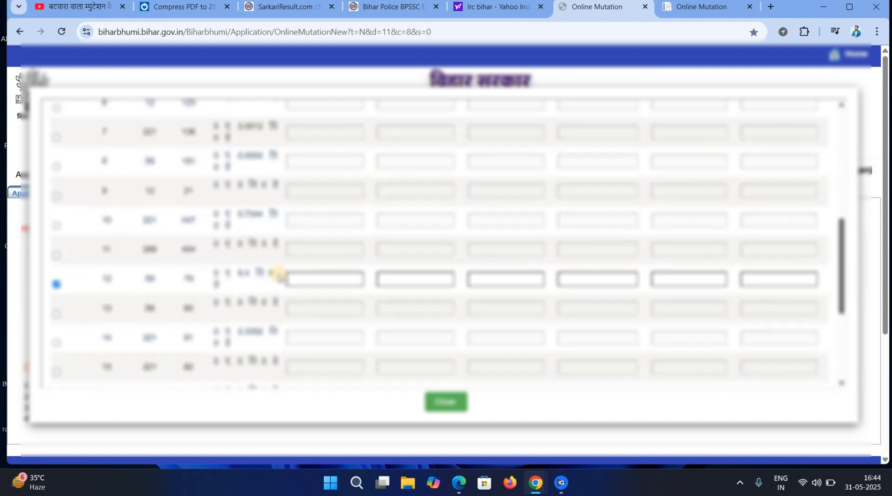
click(304, 278)
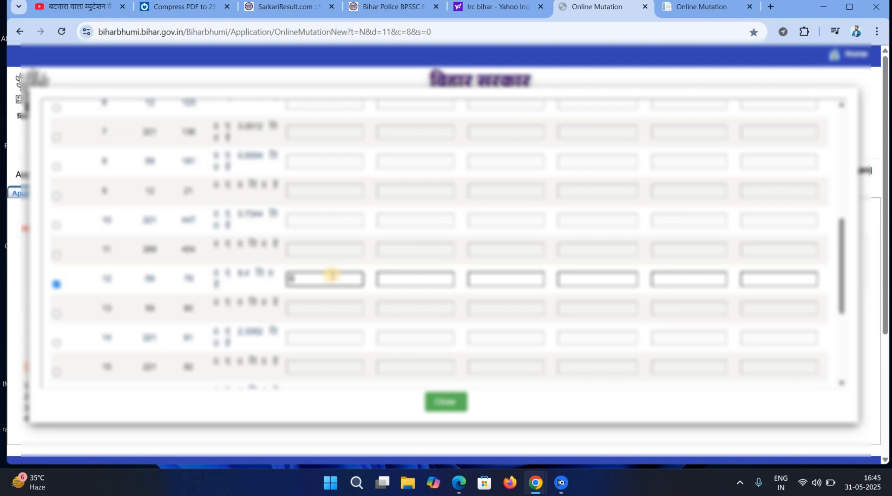
key(Tab)
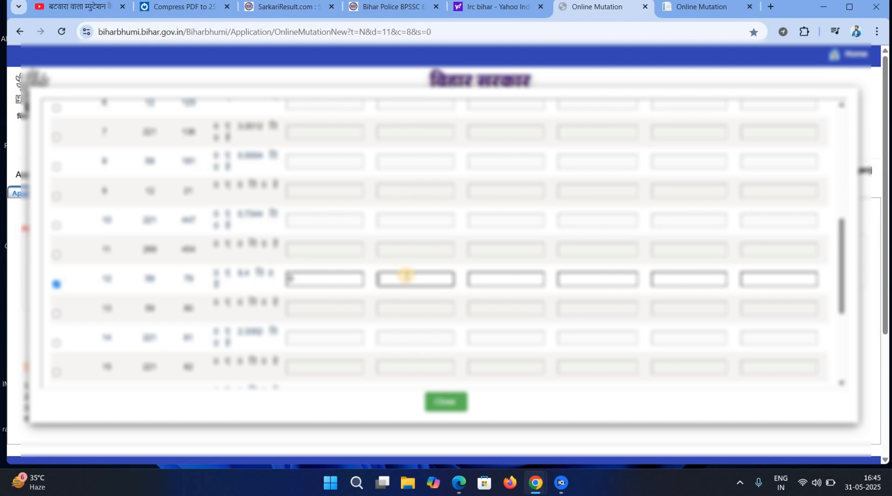
text(24)
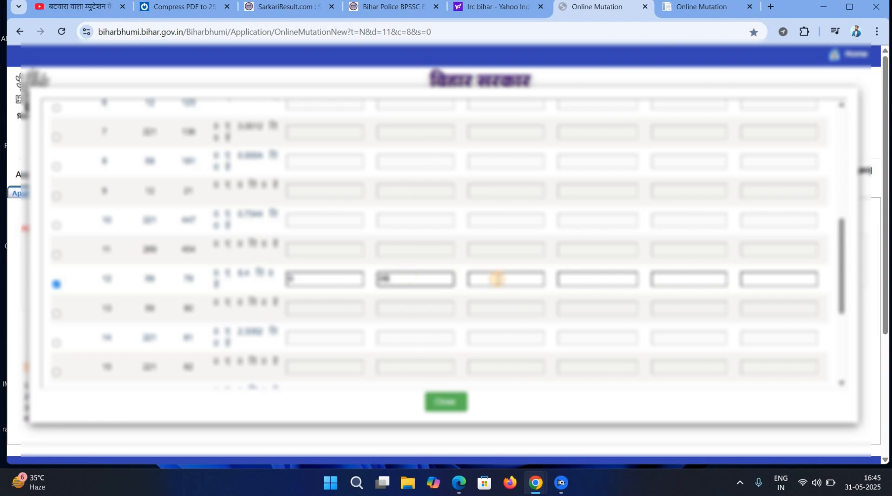
Enter the neighbouring owners' names for row 12's north, south, east and west boundaries.
click(497, 279)
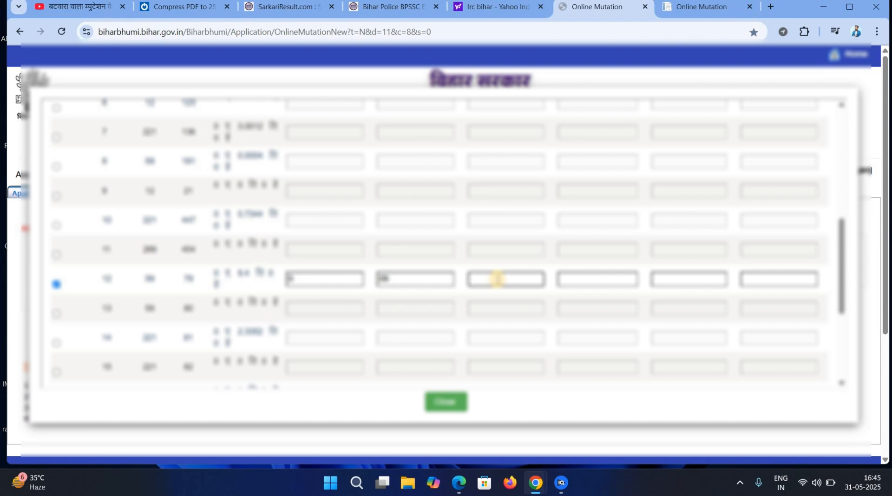
text(dhiru)
key(Tab)
text(dhyna)
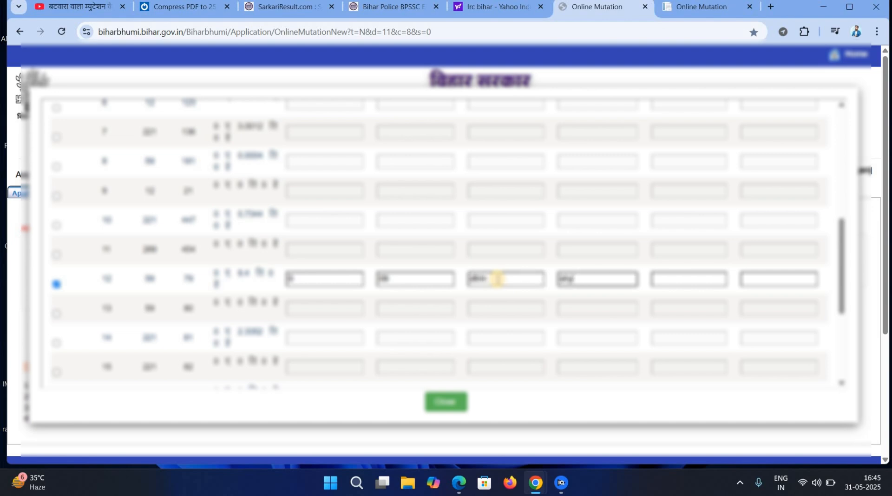
key(Tab)
text(mohan)
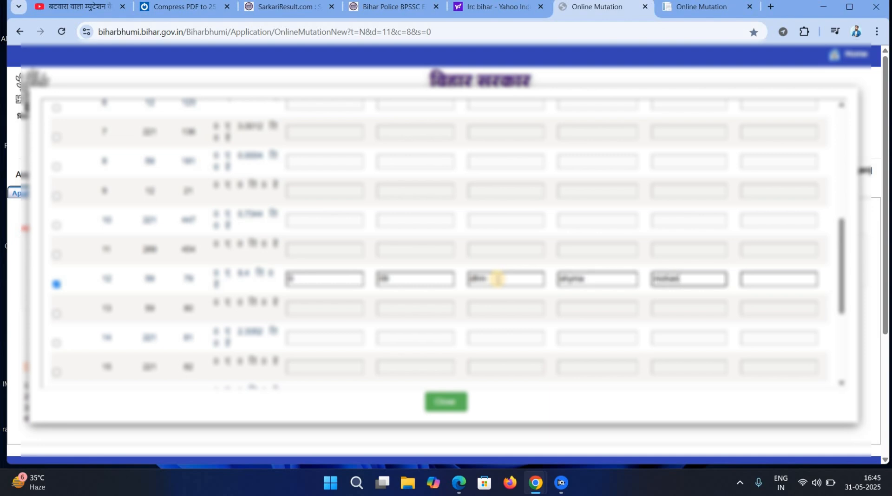
key(Tab)
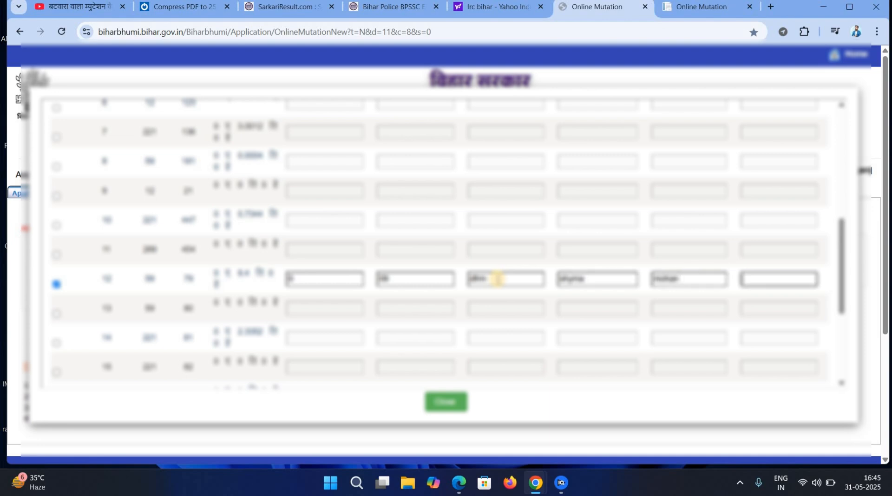
text(ram)
key(Tab)
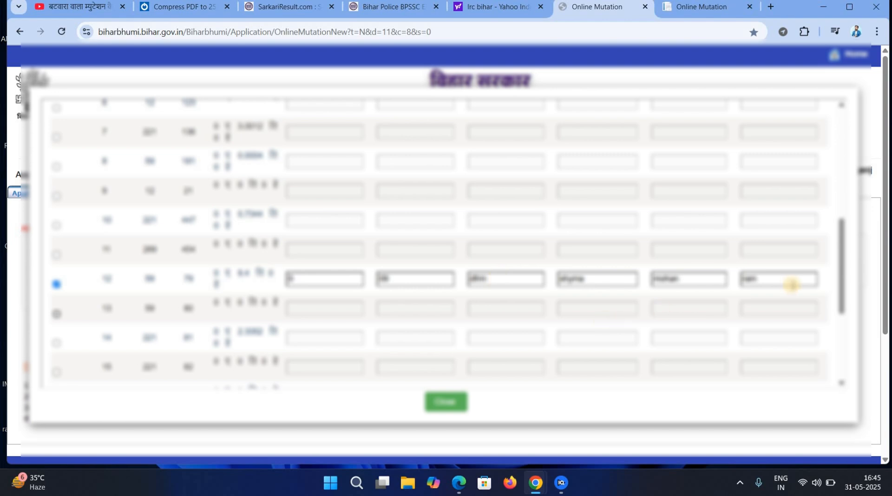
drag(845, 291, 841, 377)
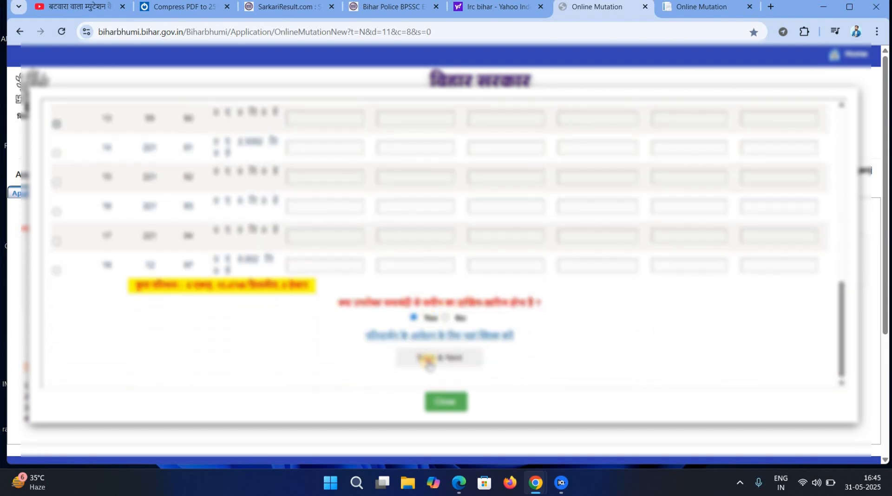
Save plot 12's details, acknowledge the confirmation, and close the plot selection window.
click(428, 361)
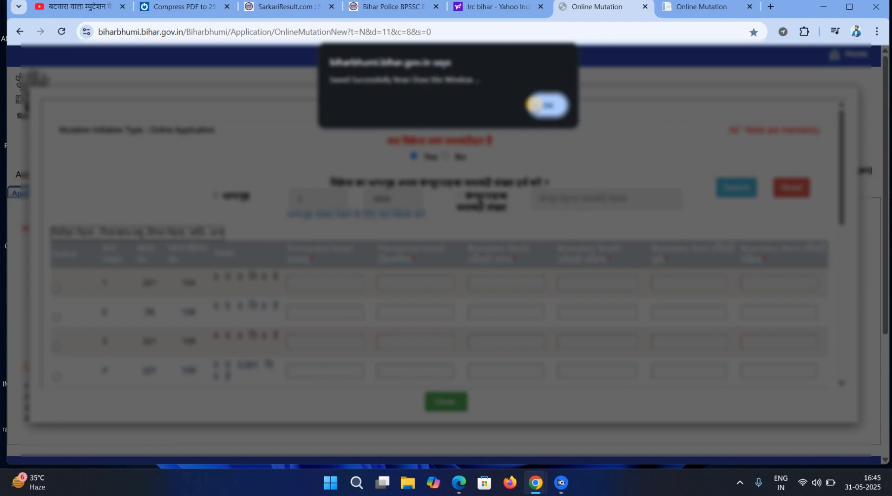
click(544, 107)
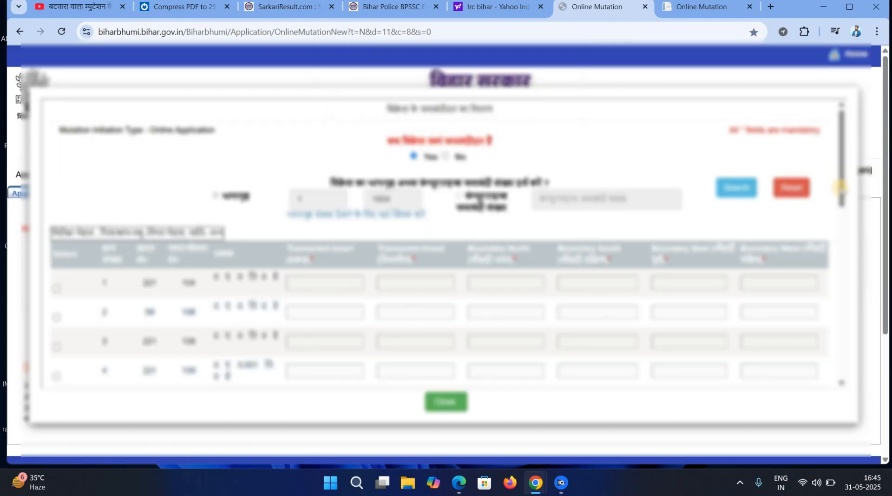
scroll(807, 389, down, 12)
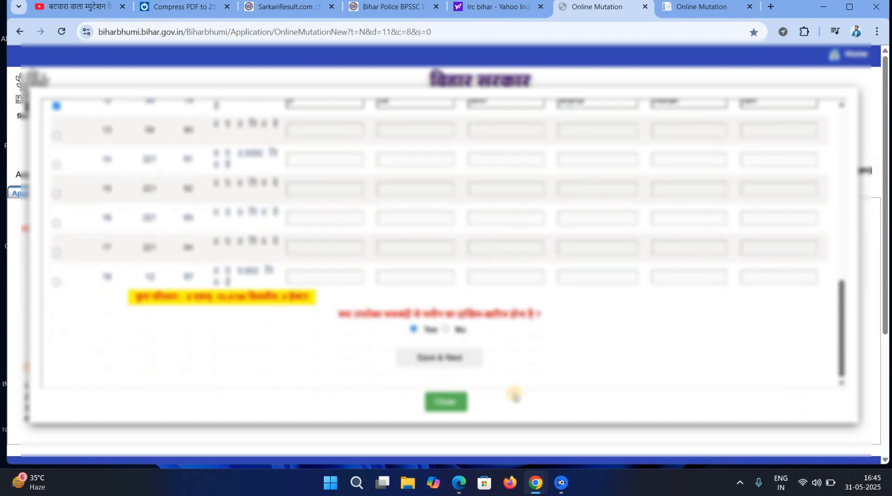
click(452, 403)
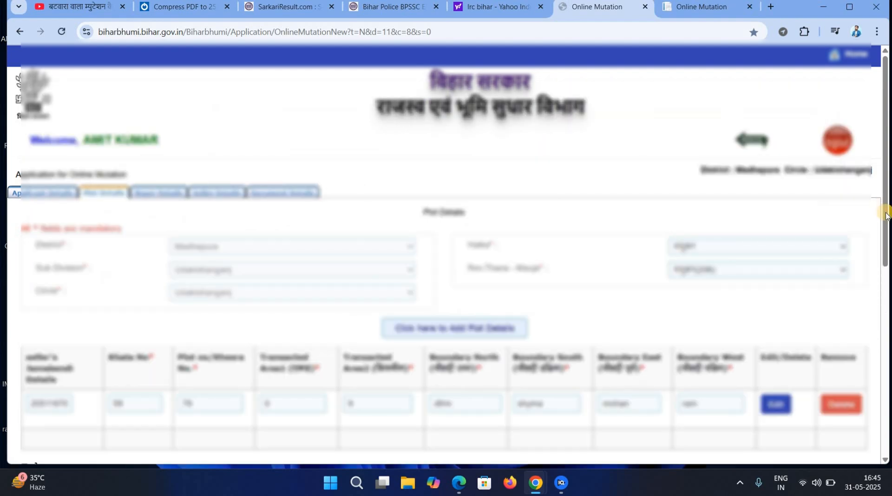
Try Save & Next, dismiss the warning, and tick the declaration checkbox.
drag(886, 215, 887, 334)
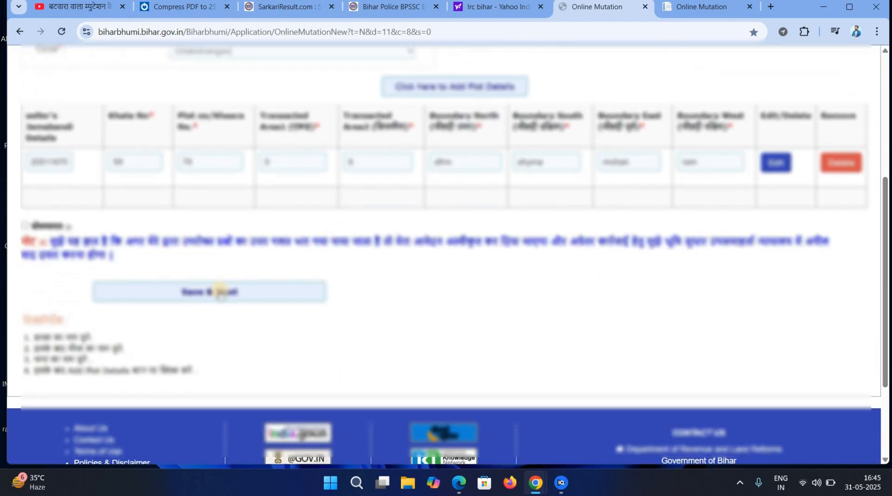
click(220, 292)
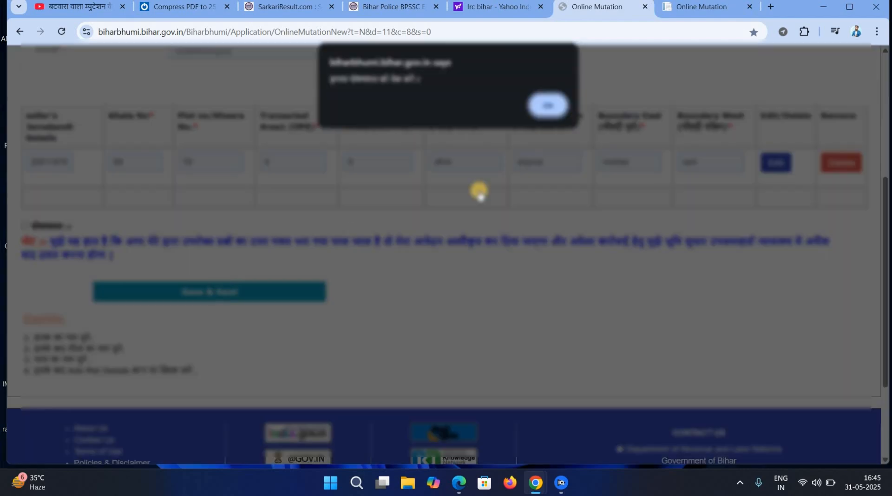
click(548, 104)
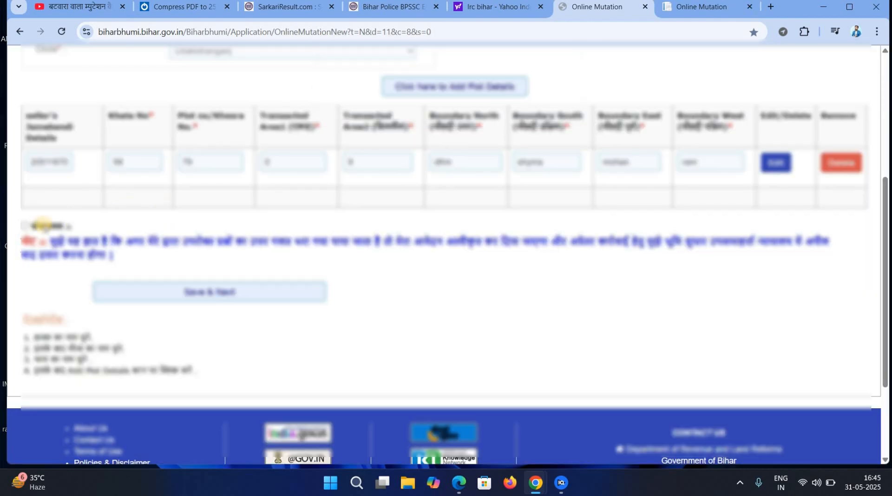
click(25, 226)
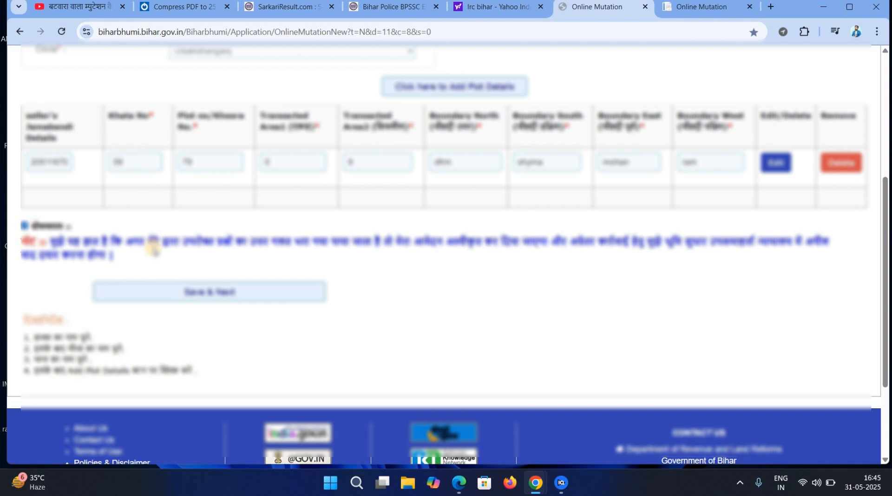
Advance to Buyer Details and look over the buyer's name, relation, caste and gender fields.
click(241, 292)
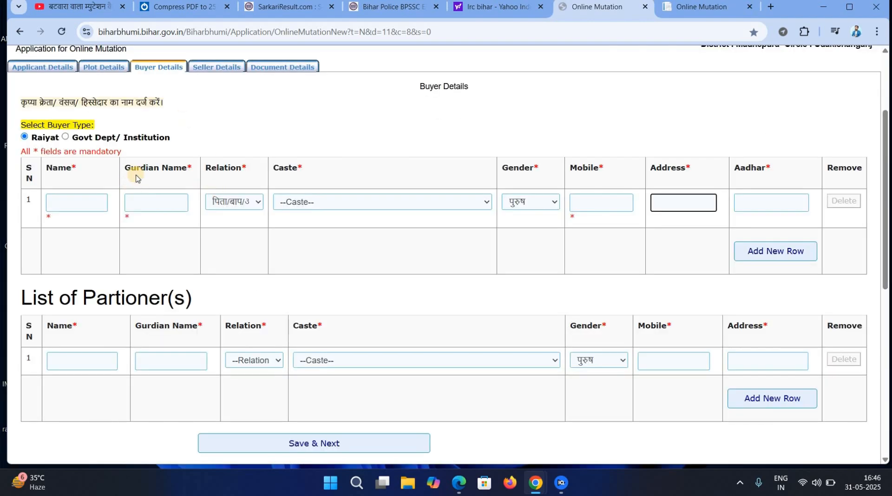
click(99, 199)
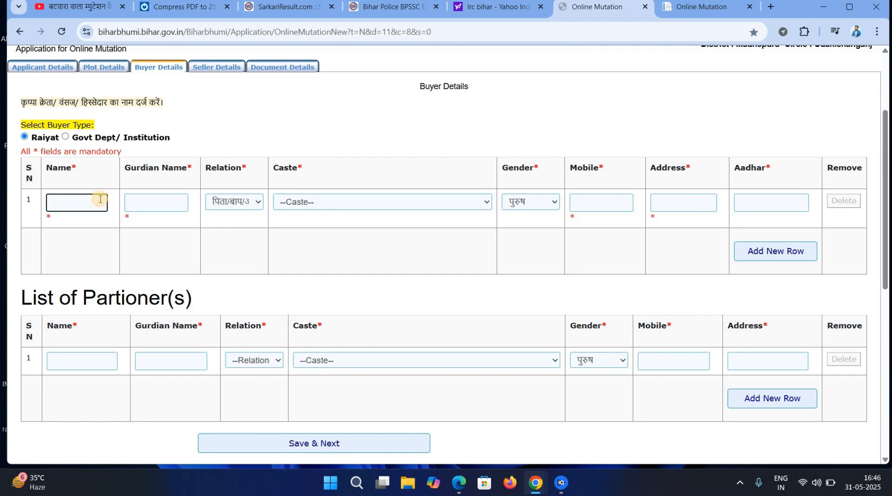
click(188, 202)
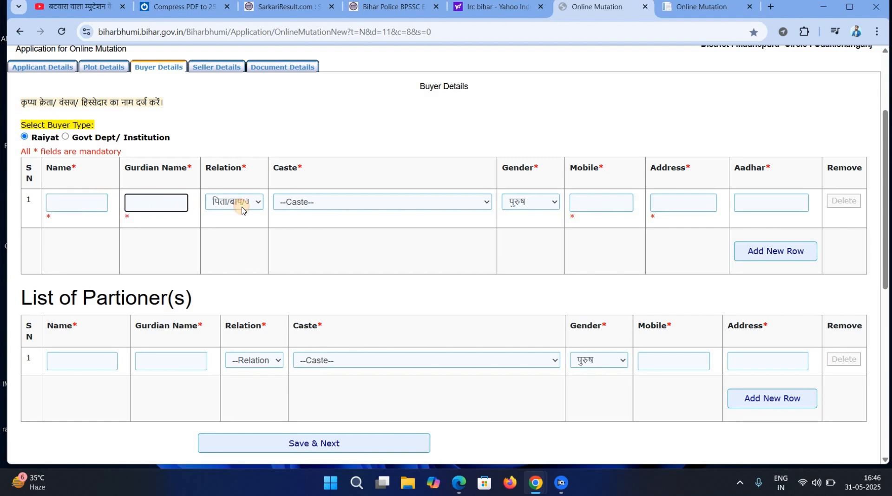
click(242, 210)
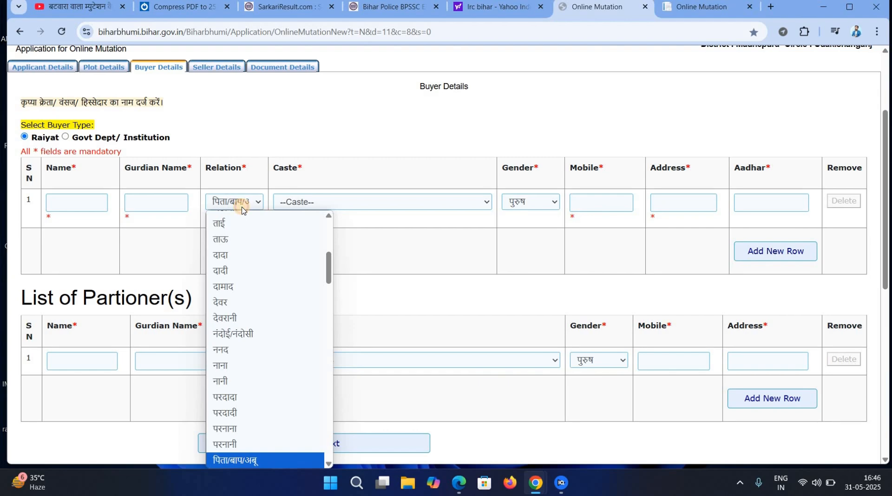
click(331, 202)
click(333, 203)
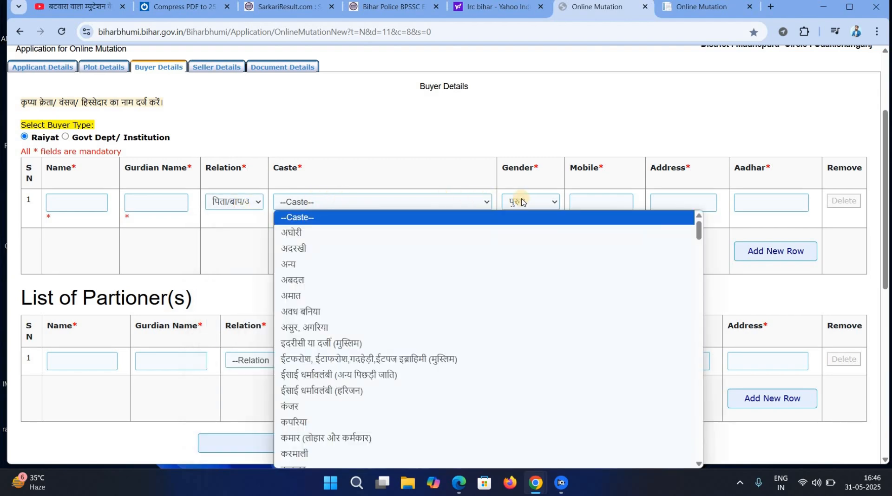
click(545, 202)
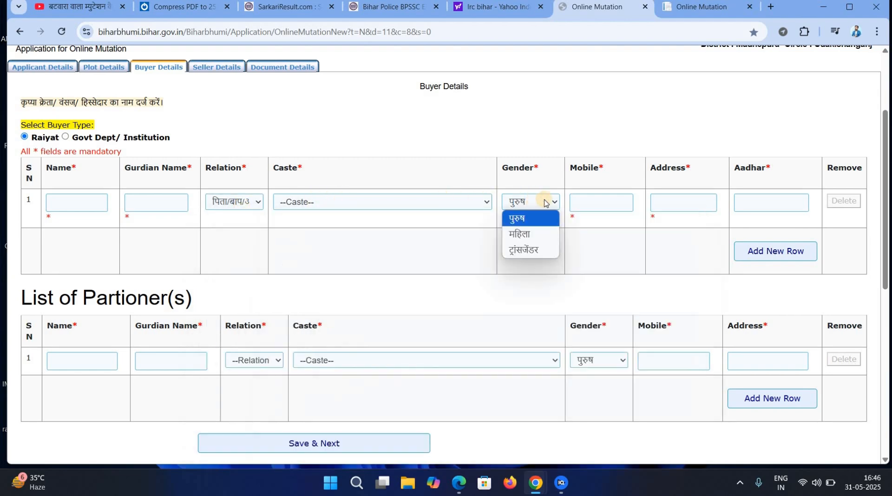
click(604, 204)
Look over the buyer's mobile, address and Aadhar fields and the partitioner name field.
click(669, 206)
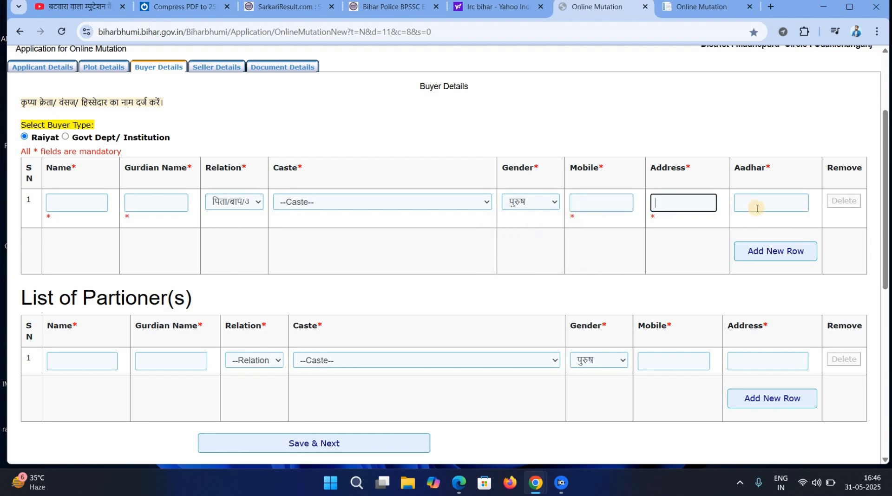
click(758, 207)
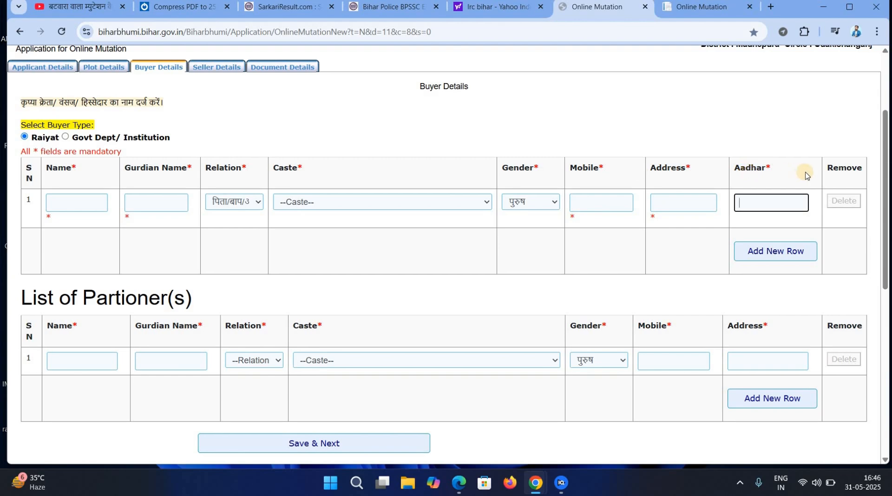
click(89, 210)
click(77, 367)
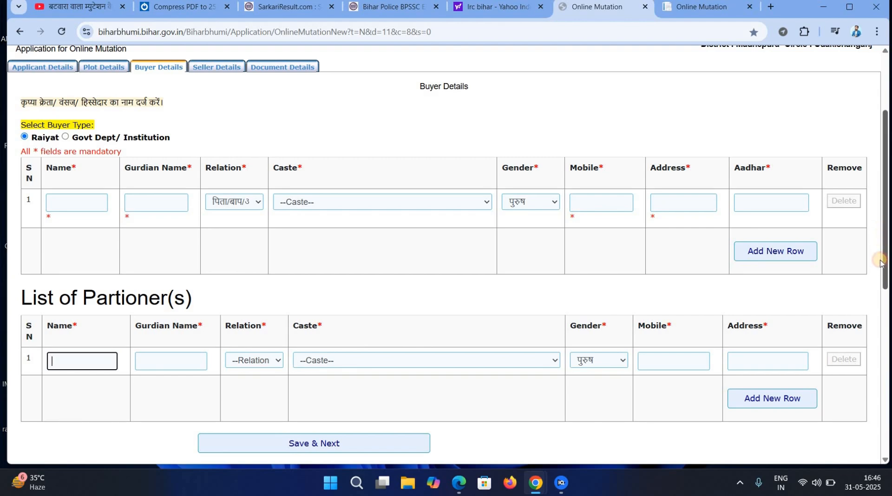
scroll(882, 269, down, 2)
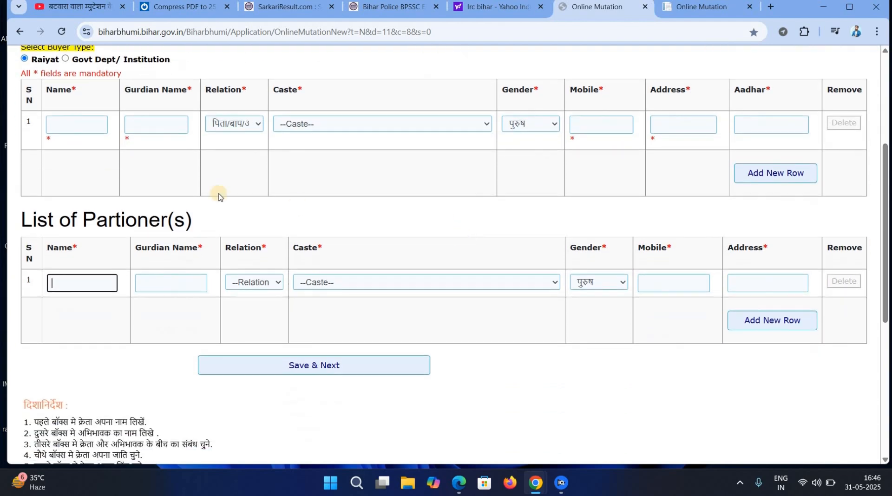
click(76, 124)
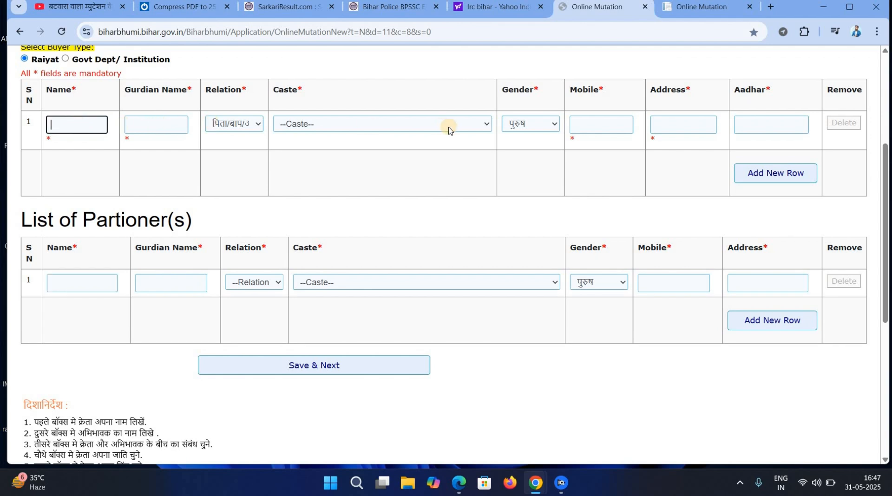
Enter the buyer's name and guardian name and choose the relation.
click(80, 279)
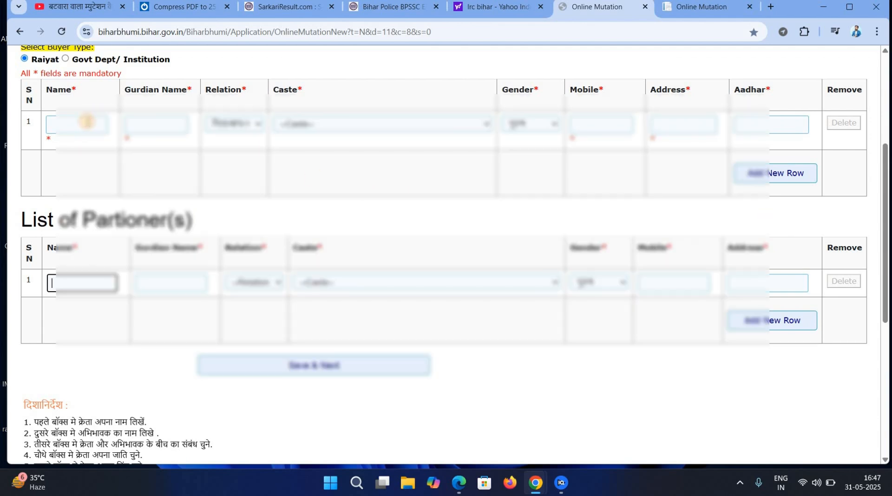
click(87, 122)
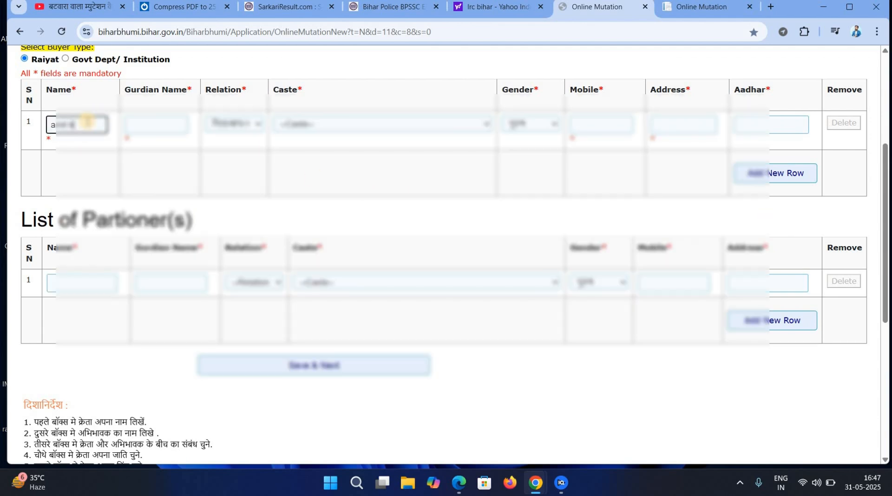
key(Tab)
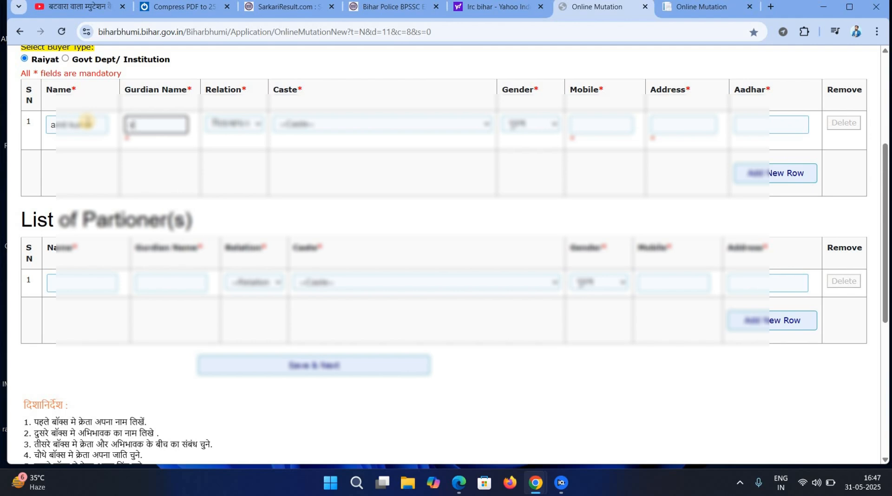
key(Tab)
key(space)
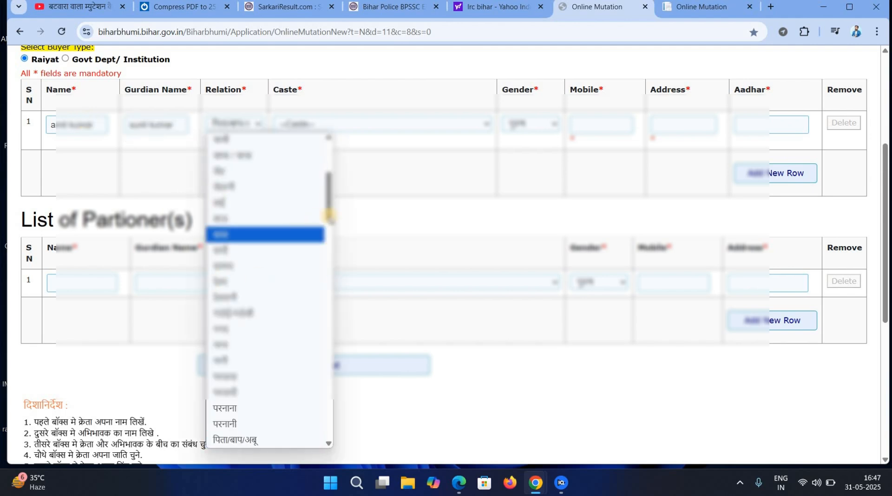
drag(328, 221, 254, 329)
click(220, 282)
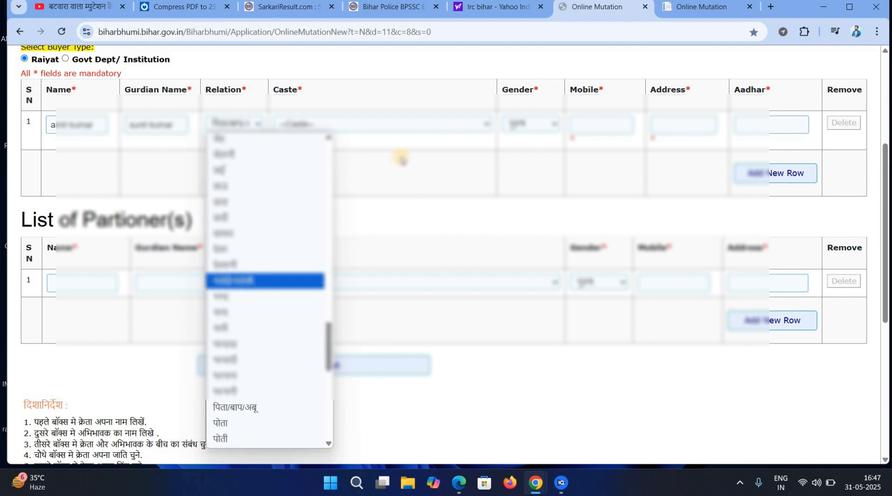
Choose the buyer's caste, keep the gender, and enter mobile number, address and Aadhaar number.
click(387, 131)
click(326, 249)
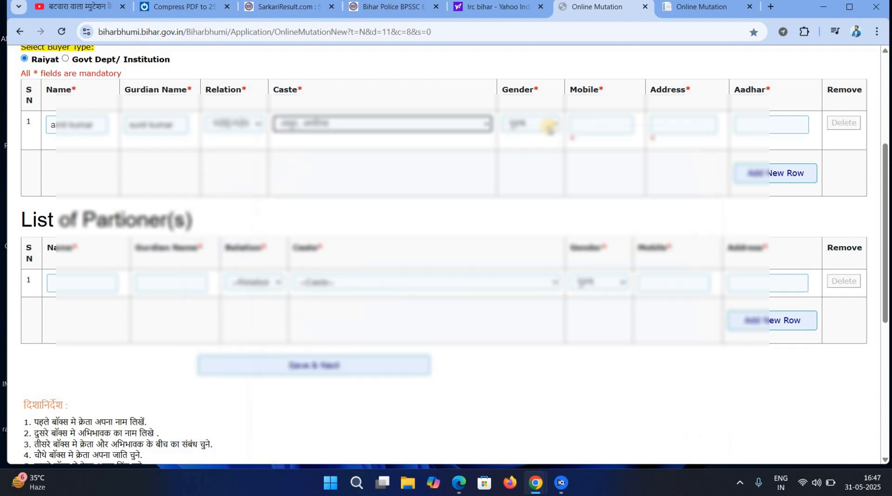
click(549, 130)
click(616, 131)
click(616, 132)
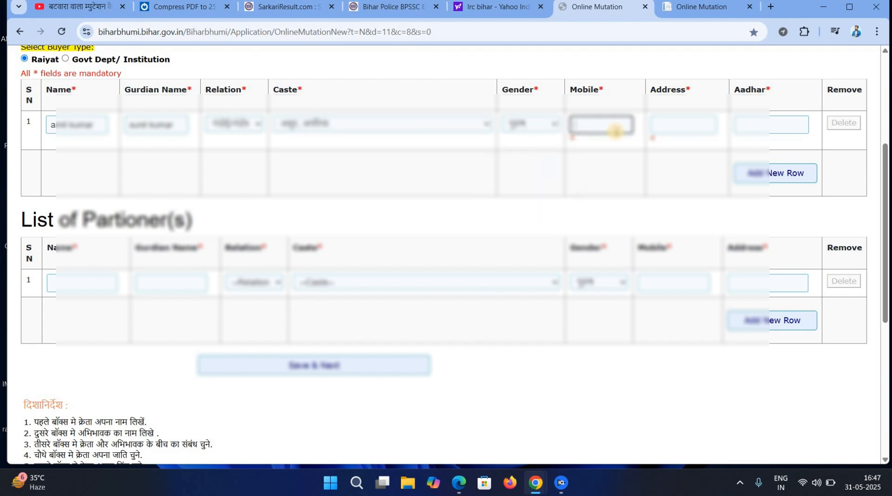
key(Tab)
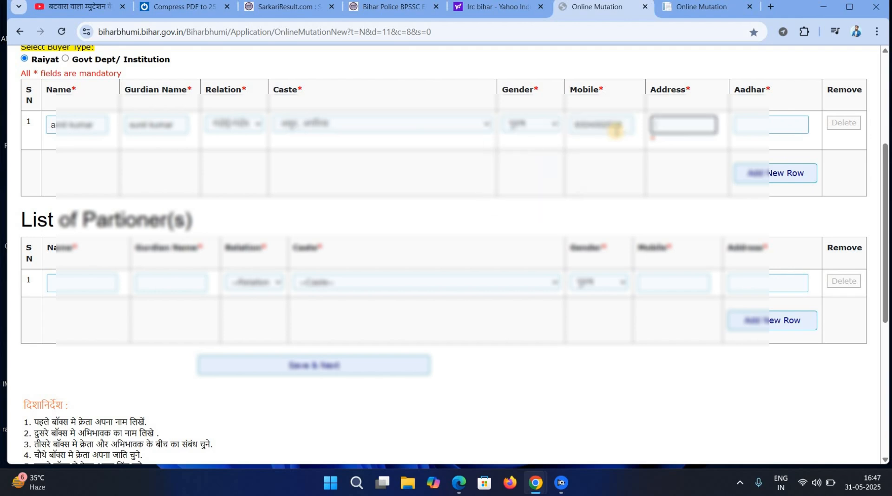
key(Tab)
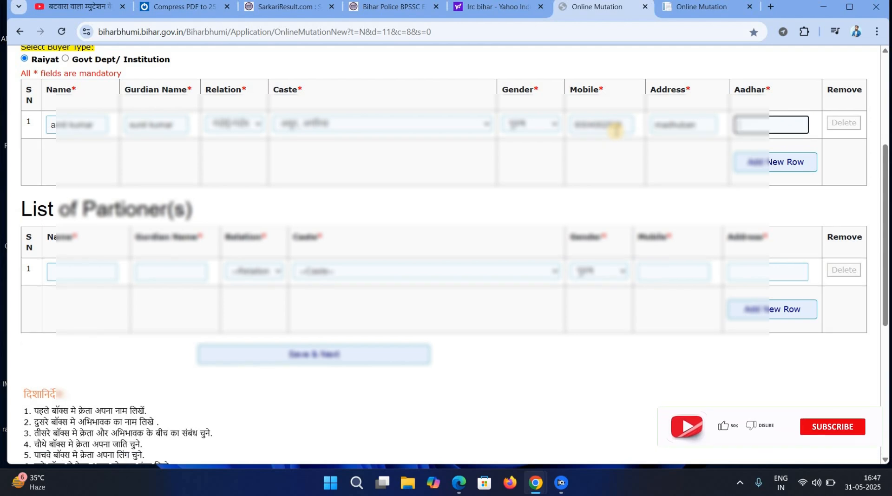
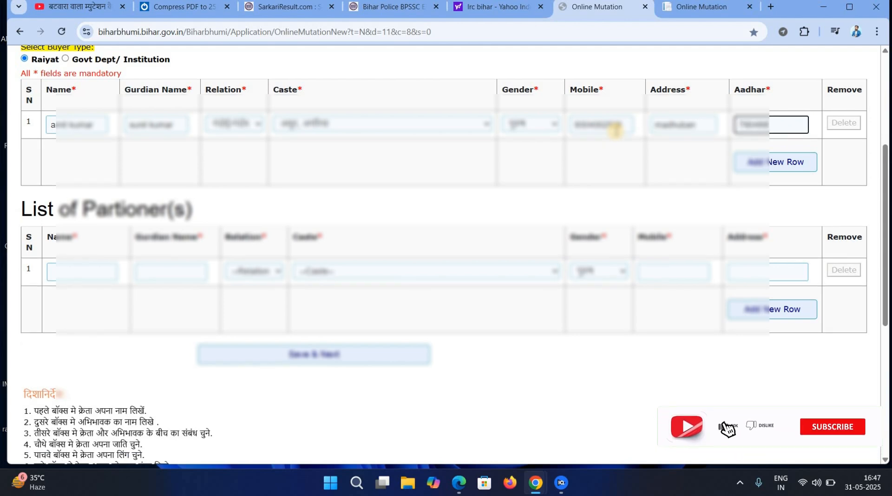
key(Tab)
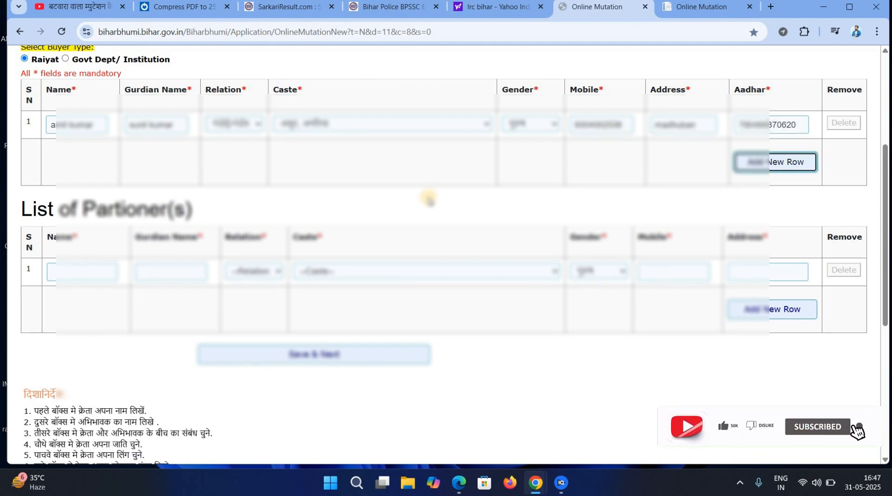
Enter the partner's name and guardian name and choose the relation.
click(95, 274)
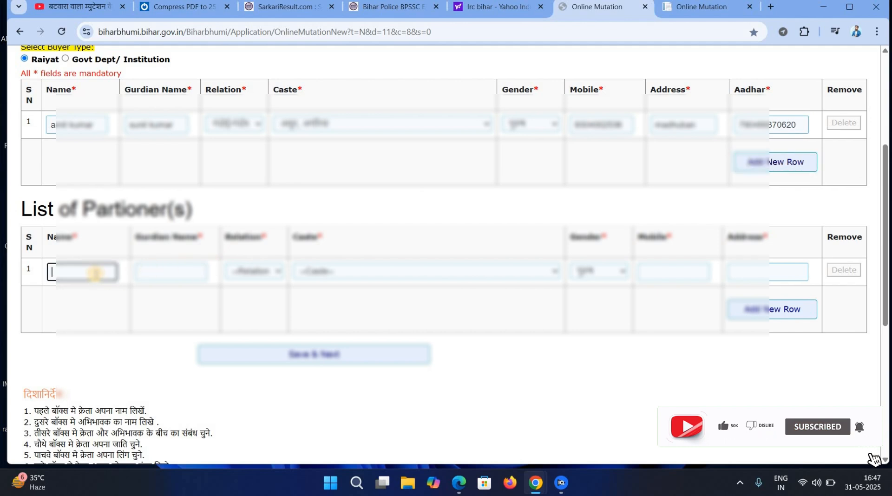
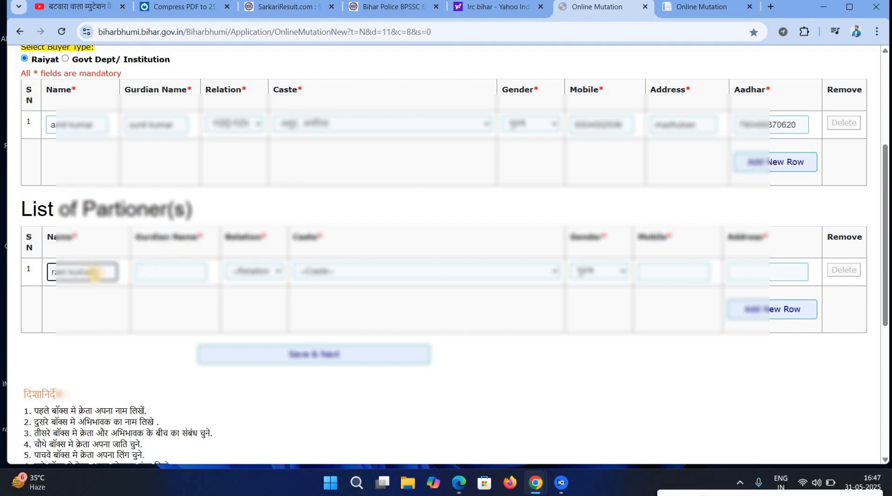
key(Tab)
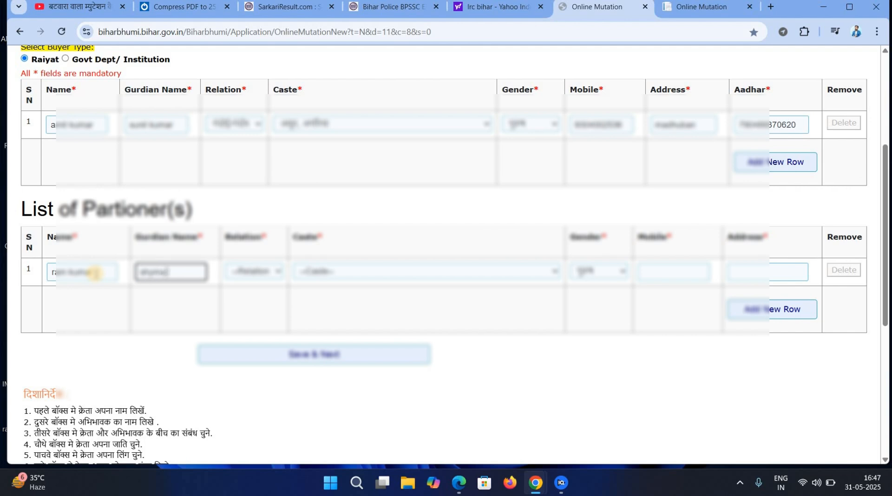
key(Tab)
key(space)
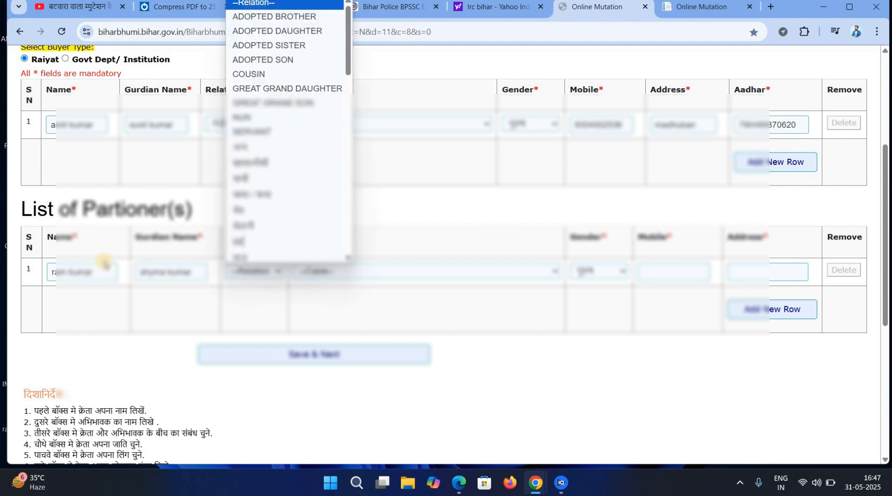
click(268, 196)
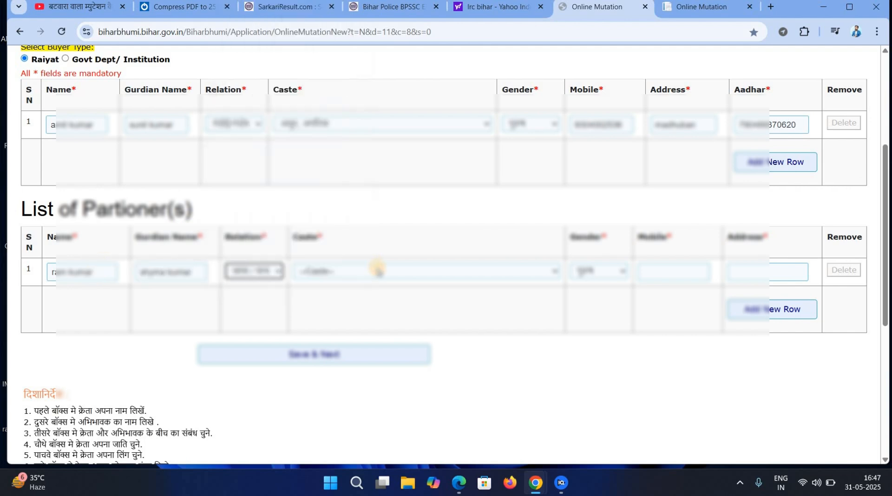
Confirm the partner's caste and gender, then enter the mobile number and address.
click(378, 270)
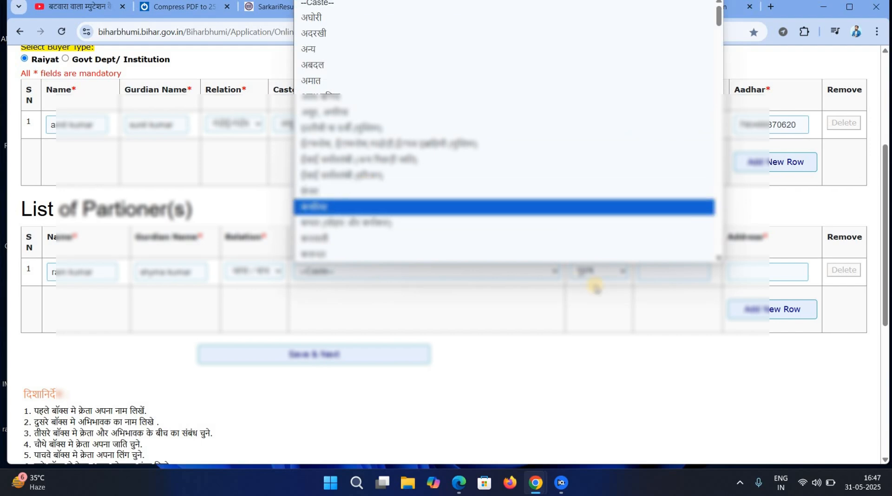
key(Return)
click(603, 269)
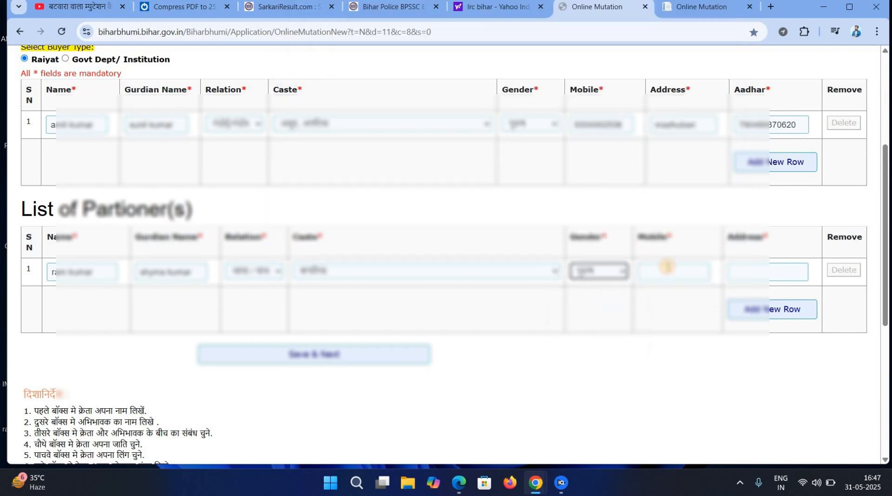
click(667, 267)
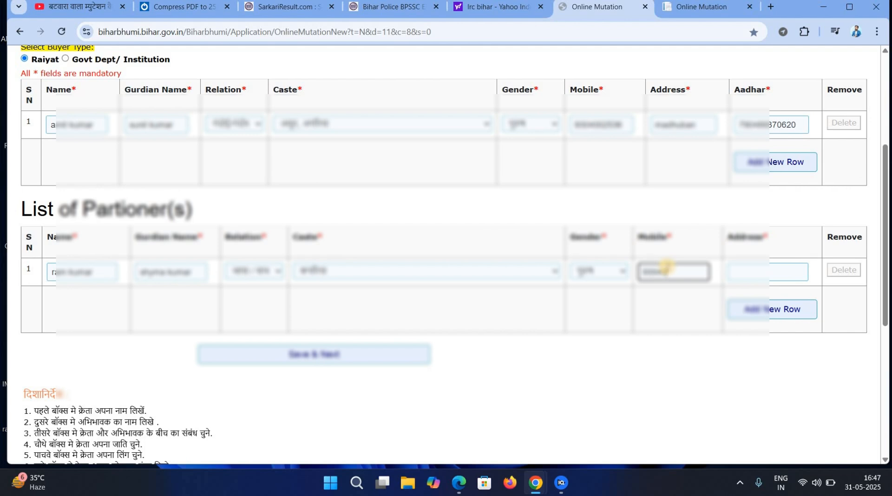
key(Tab)
text(madhubana)
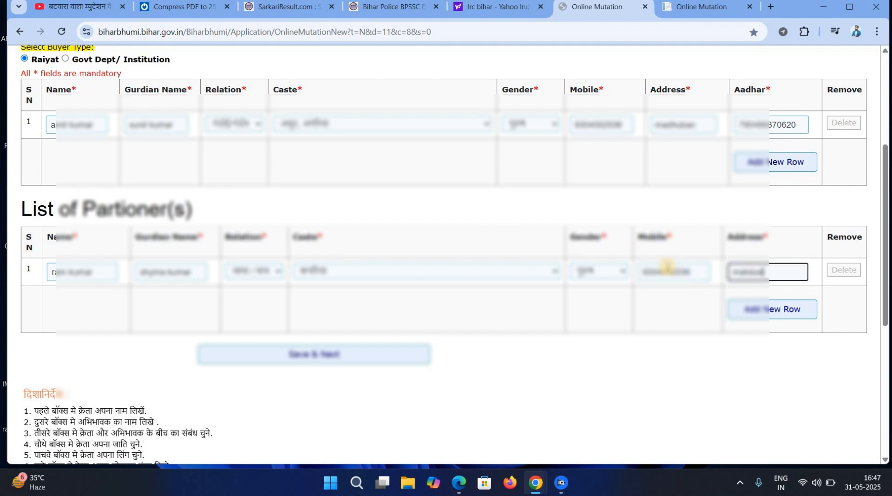
Save buyer and partner details, then select the seller's name and guardian name fields.
click(302, 356)
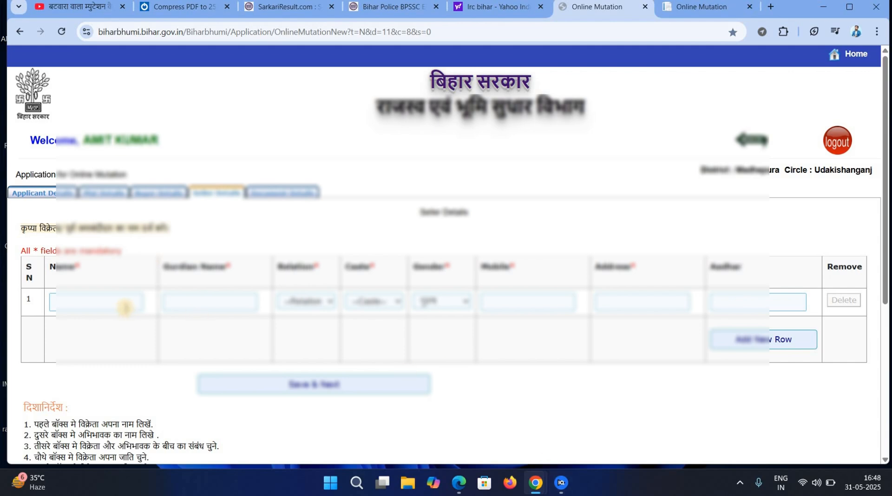
click(124, 307)
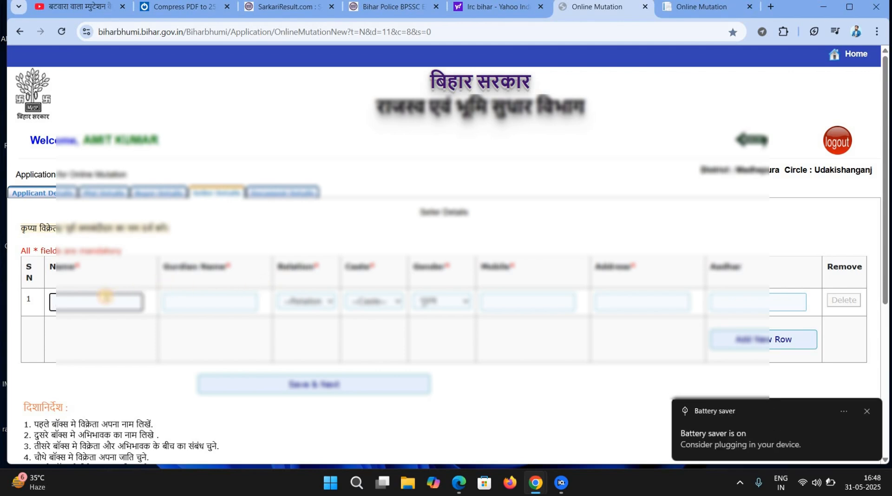
click(199, 300)
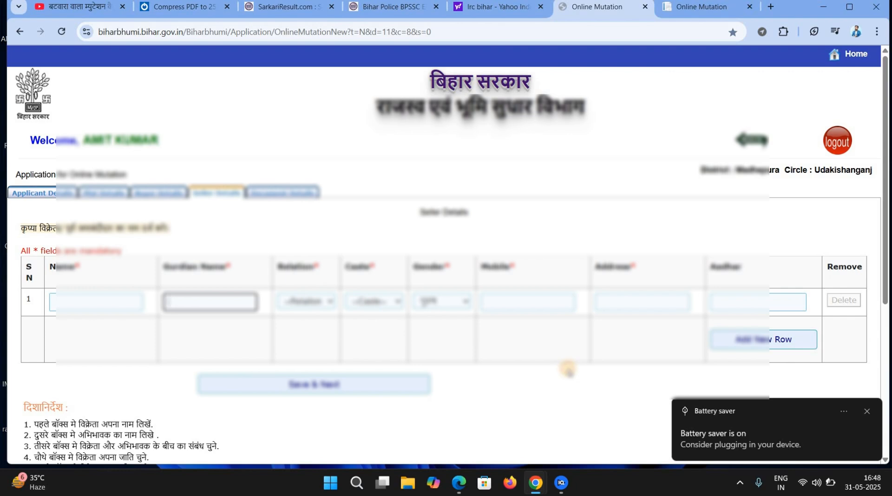
click(189, 288)
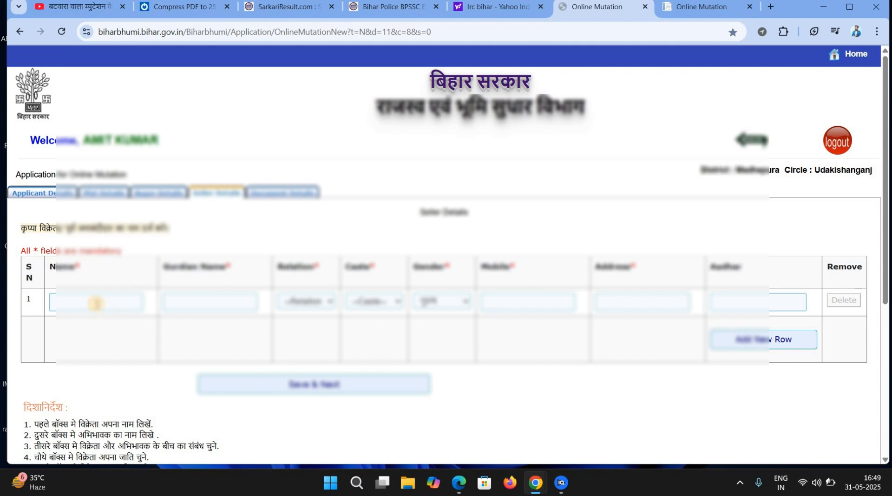
click(96, 304)
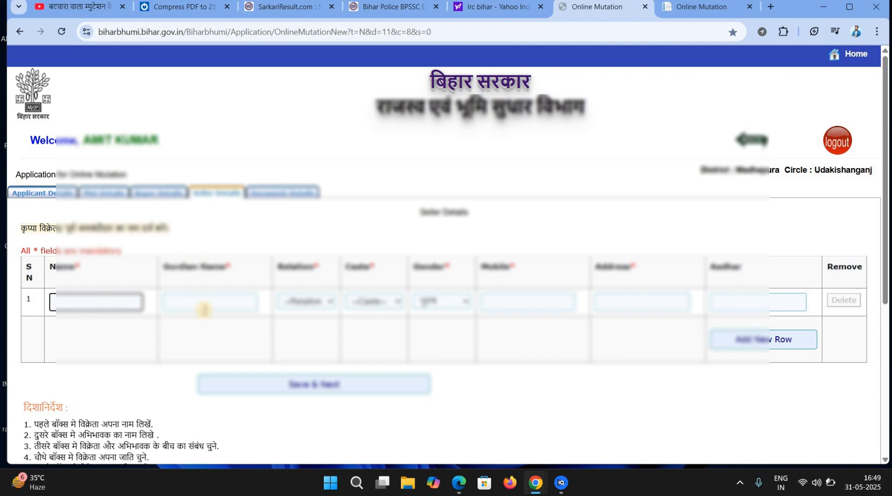
Look over the seller row's relation, caste and gender choices.
click(209, 305)
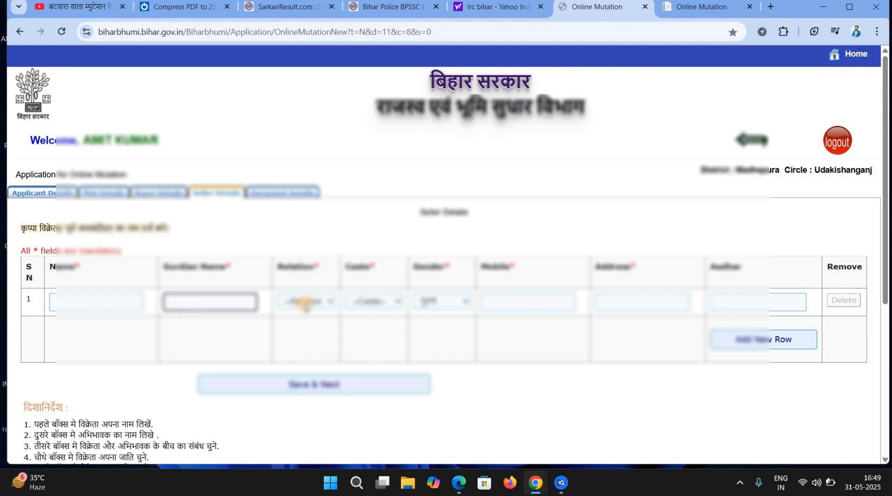
click(305, 303)
click(361, 306)
click(438, 303)
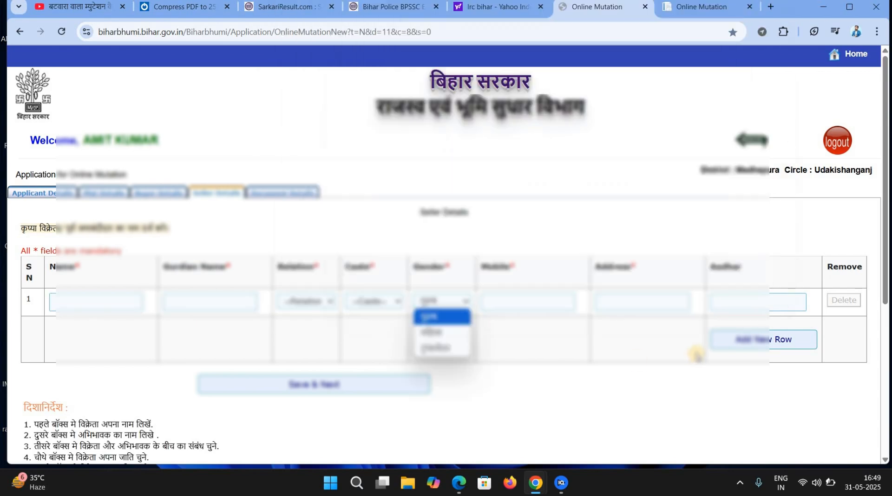
click(637, 351)
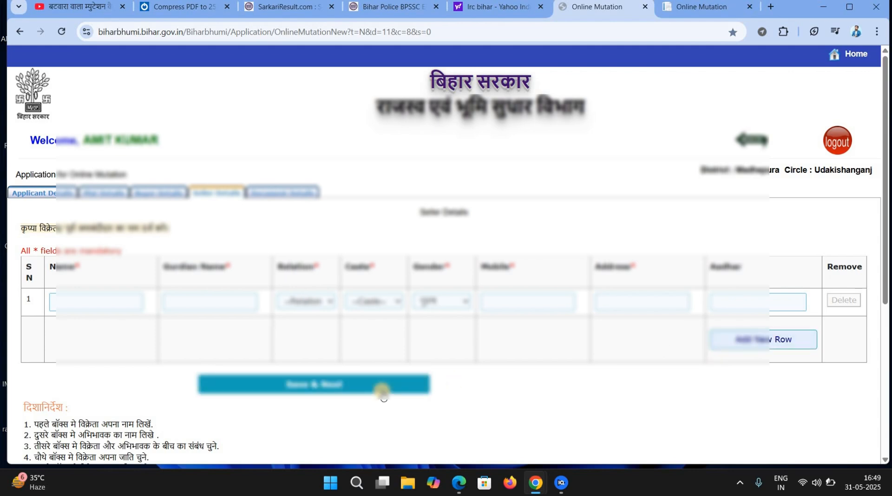
Enter the seller's name and guardian name and pick the relation.
click(113, 301)
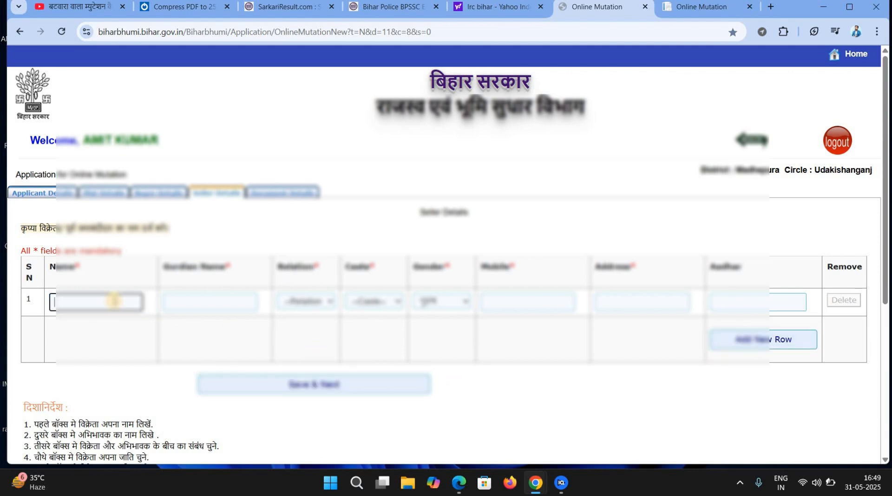
key(Tab)
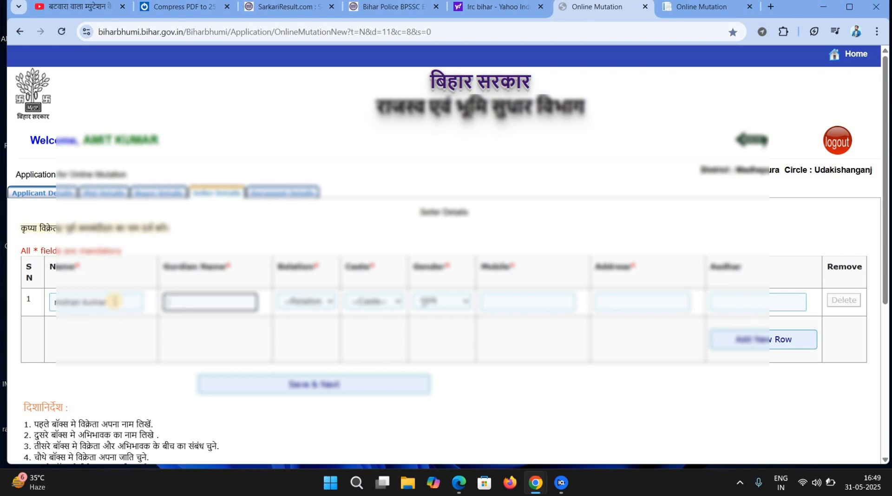
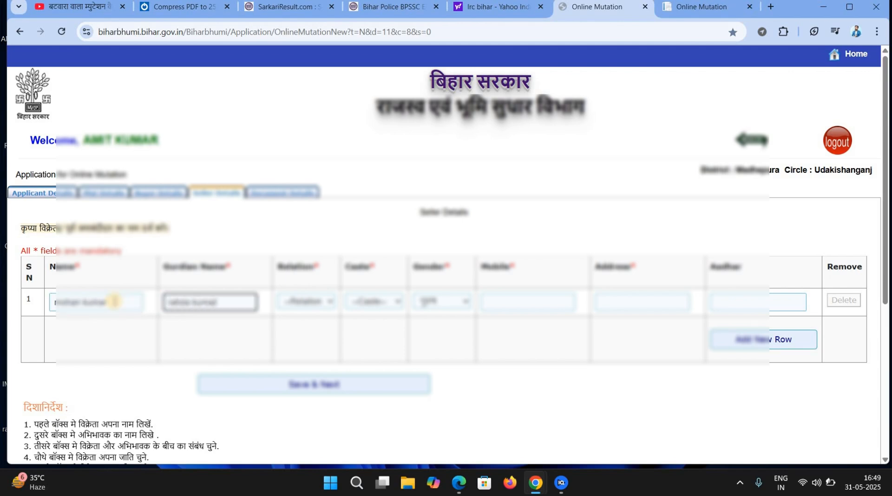
key(Tab)
key(alt+Down)
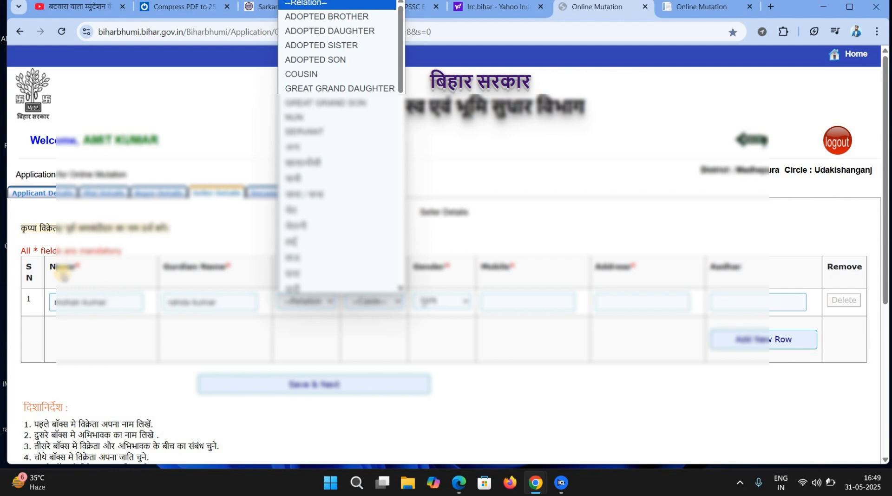
click(297, 242)
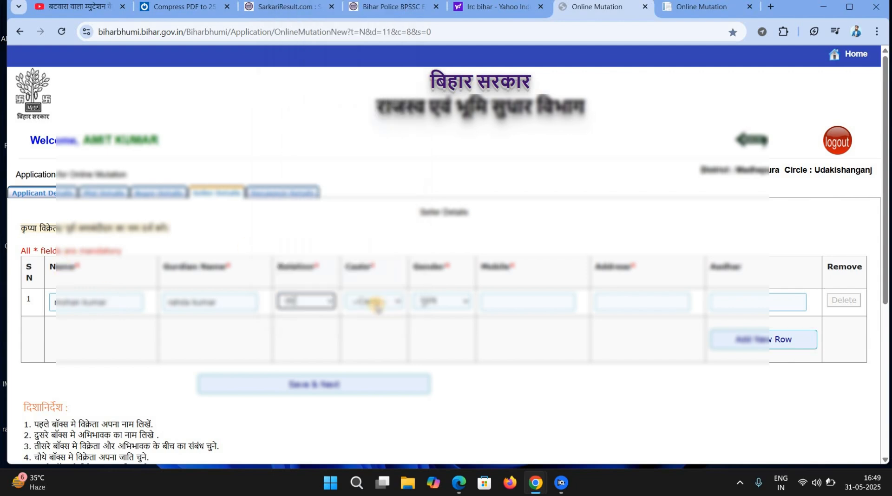
Pick the seller's caste and enter the mobile number and address.
click(376, 303)
click(393, 251)
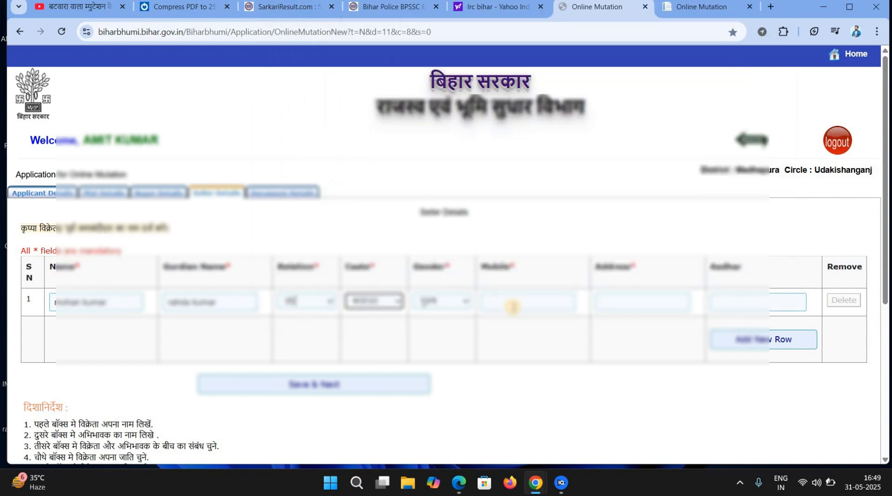
click(513, 307)
text(8888888888)
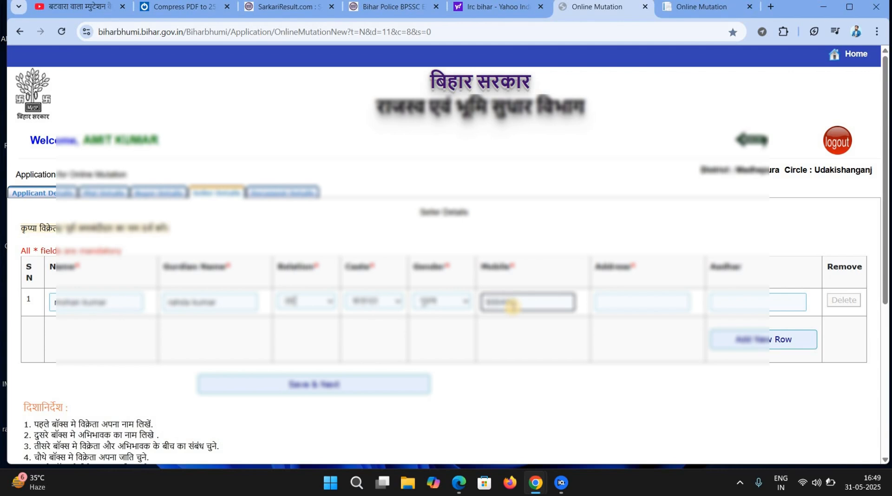
key(Tab)
text(rahduban)
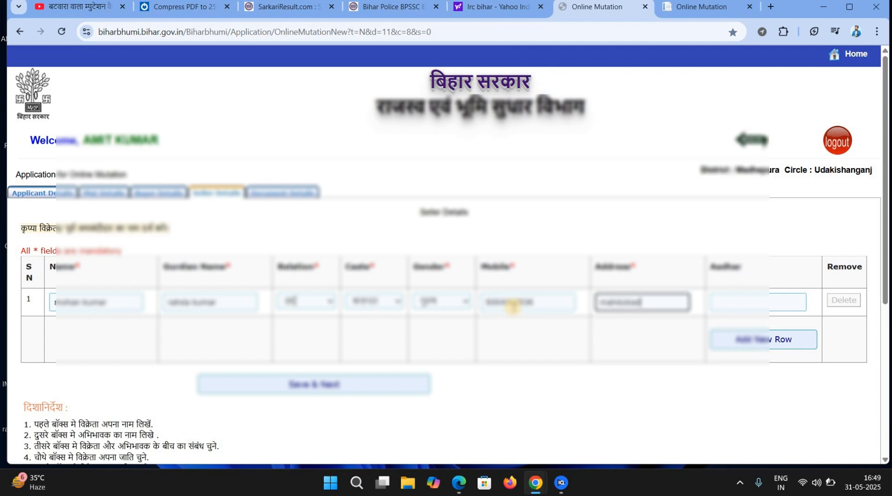
key(Tab)
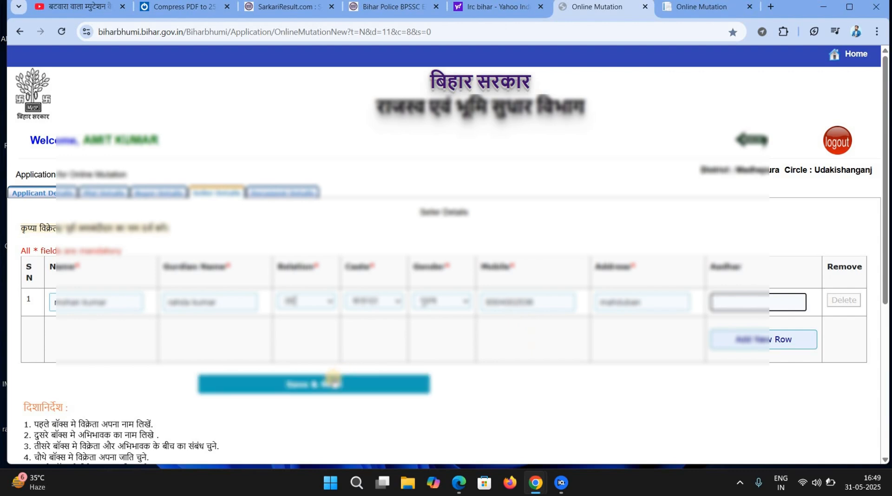
Save seller details and select row 1's Document No. on the Document Details tab.
click(333, 379)
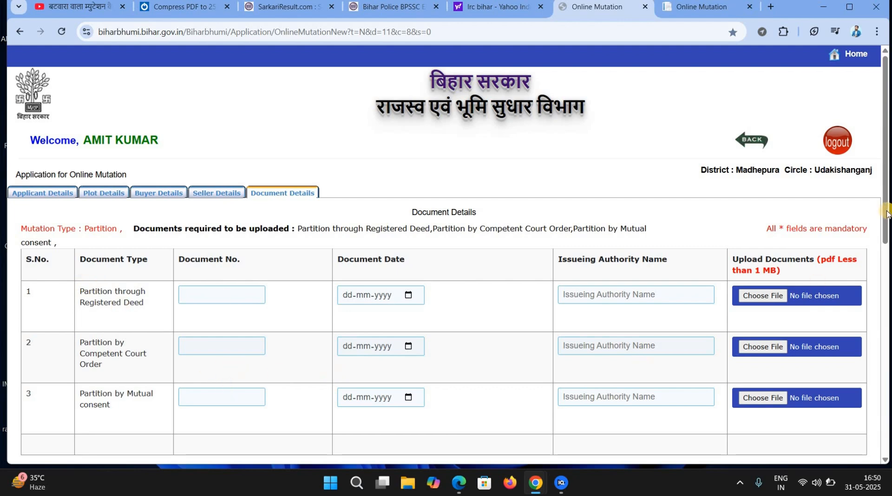
mouse_move(887, 213)
mouse_down()
mouse_move(886, 255)
mouse_move(886, 225)
mouse_up()
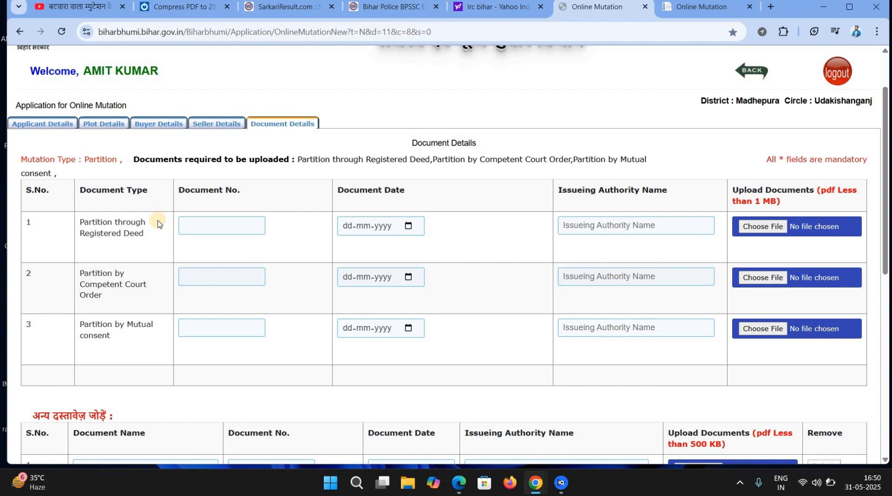
click(202, 220)
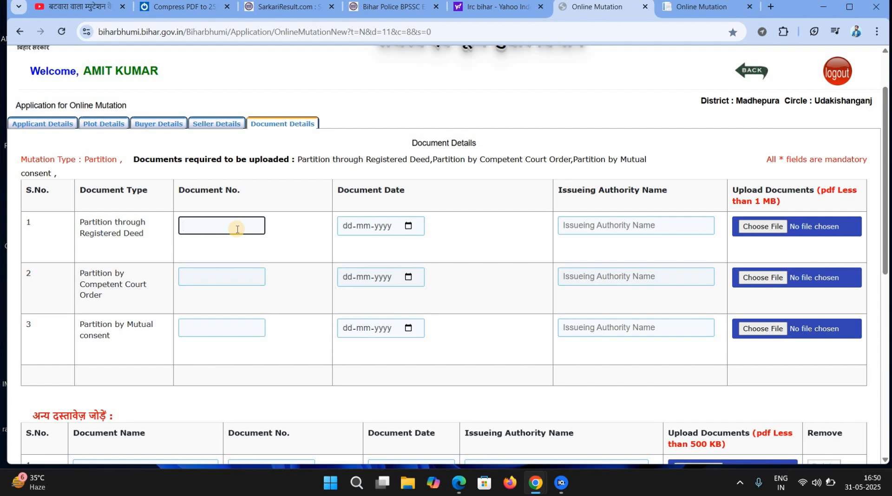
Look over the three document rows' number, date and issuing authority fields.
click(353, 226)
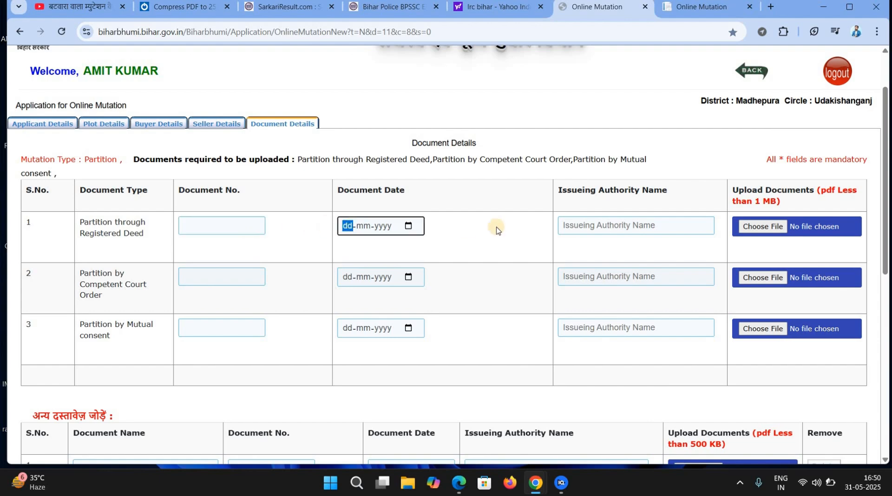
click(610, 231)
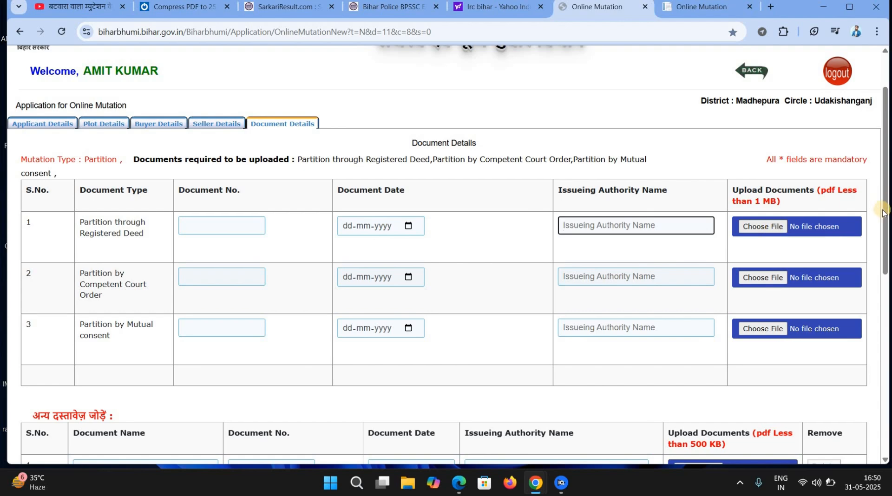
drag(887, 214, 888, 221)
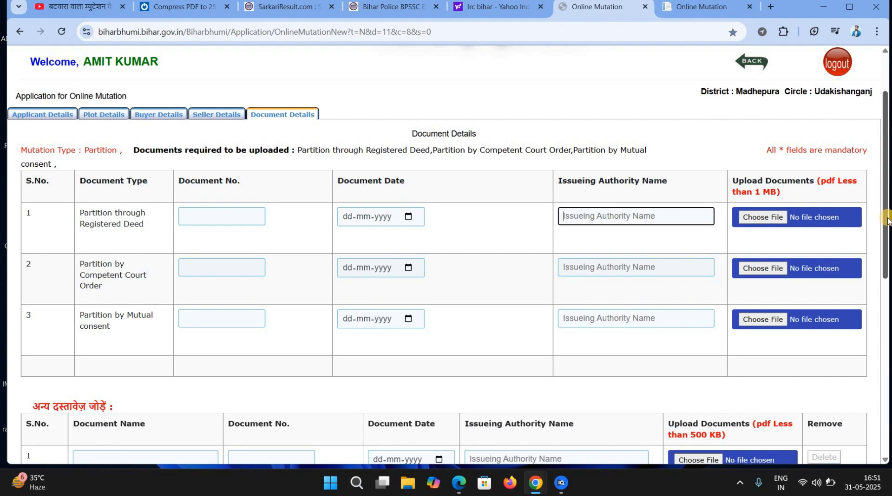
drag(888, 221, 802, 234)
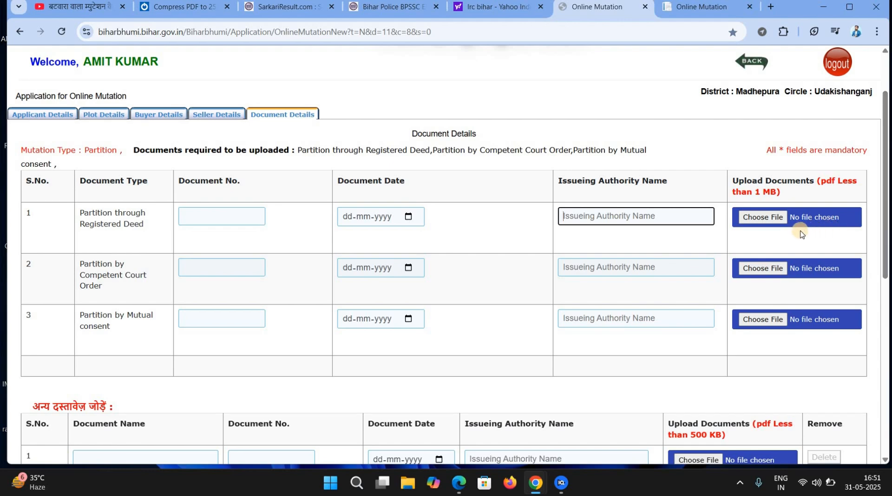
click(239, 224)
click(225, 268)
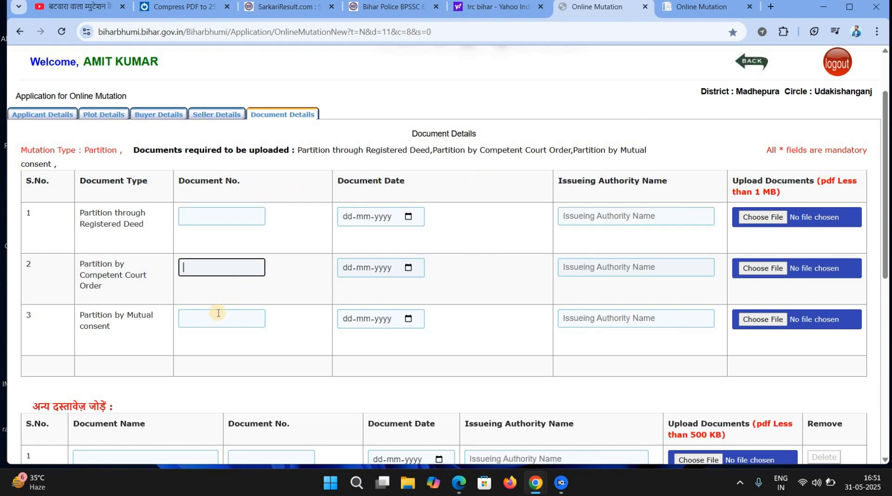
click(214, 315)
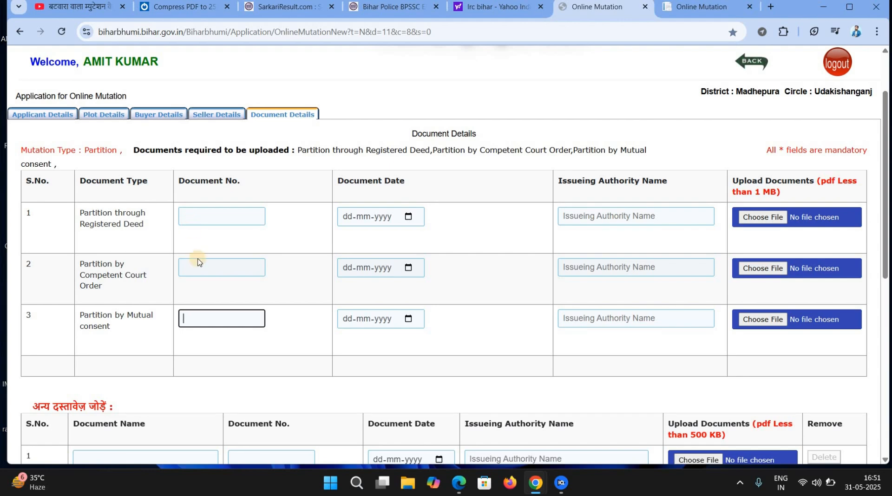
click(198, 221)
click(198, 264)
click(196, 321)
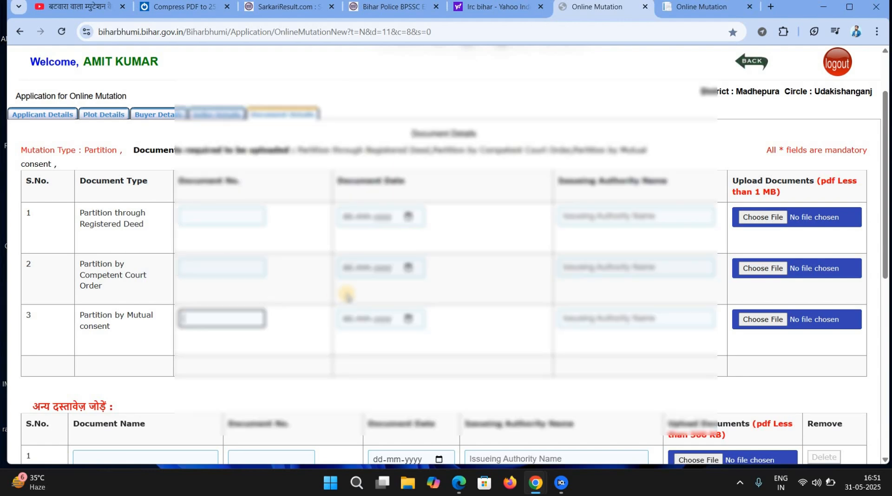
click(214, 221)
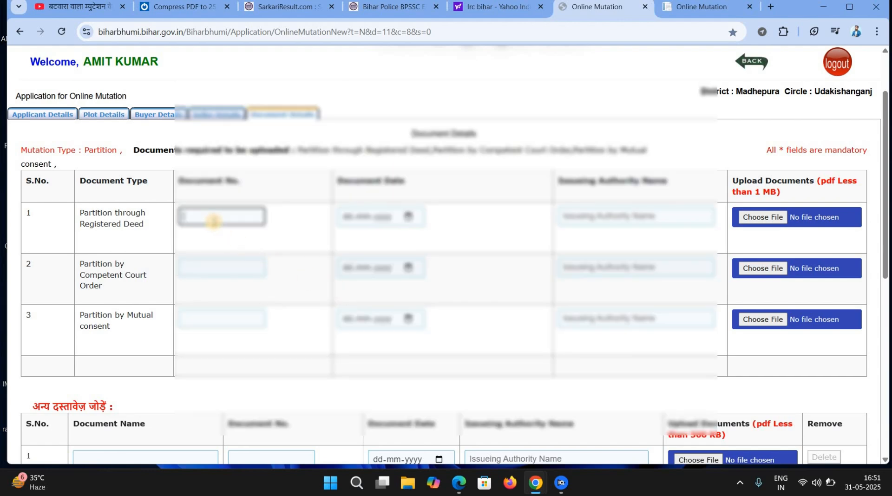
Enter document number 123 and date 01-01-2025, then begin the issuing authority name.
text(123)
click(345, 221)
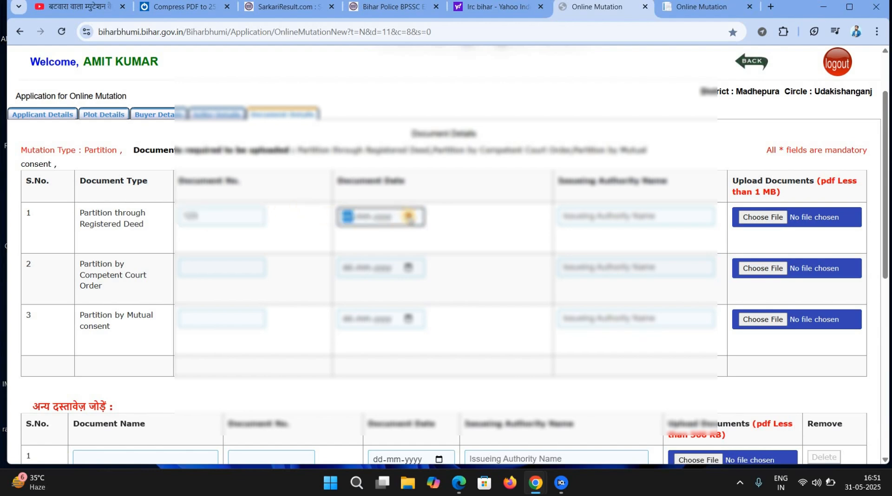
click(408, 217)
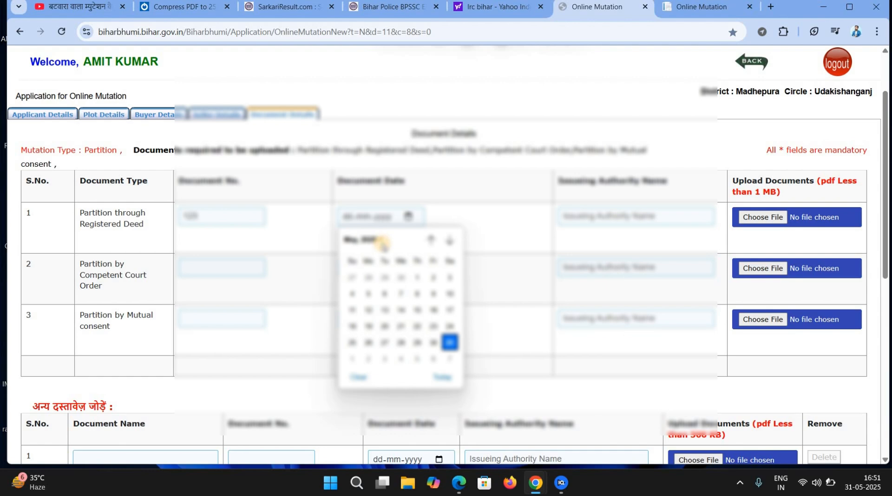
click(383, 245)
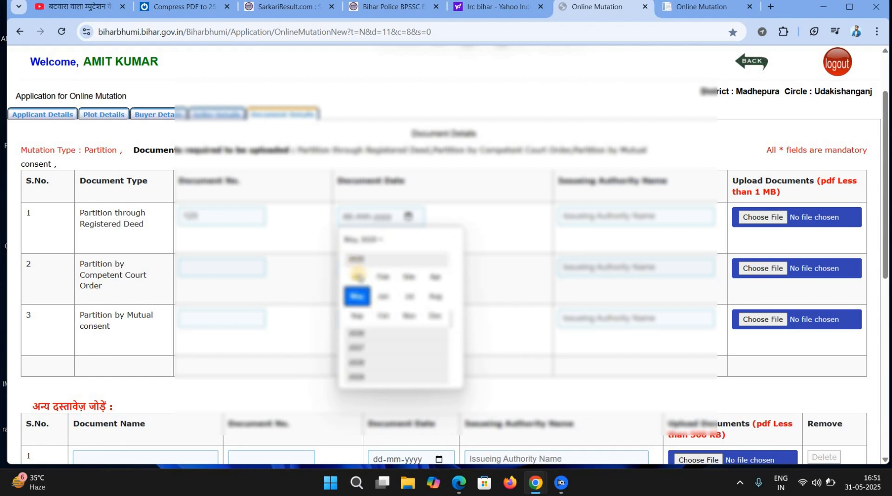
click(358, 277)
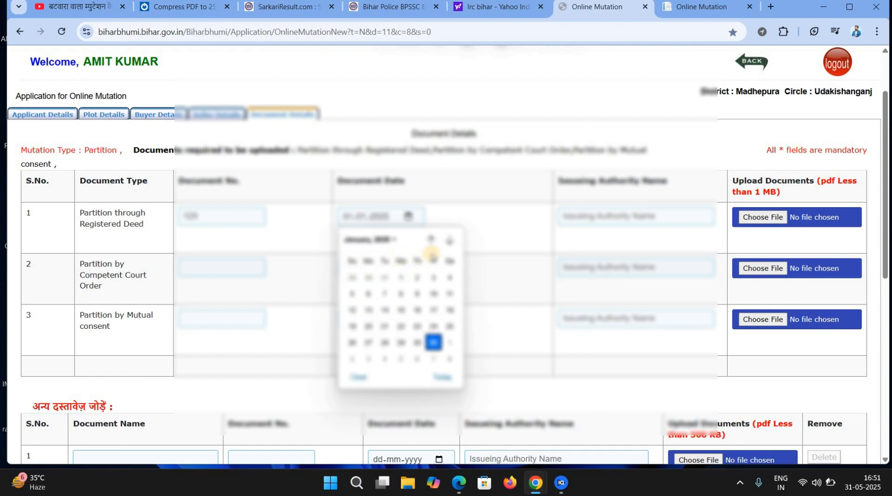
click(400, 277)
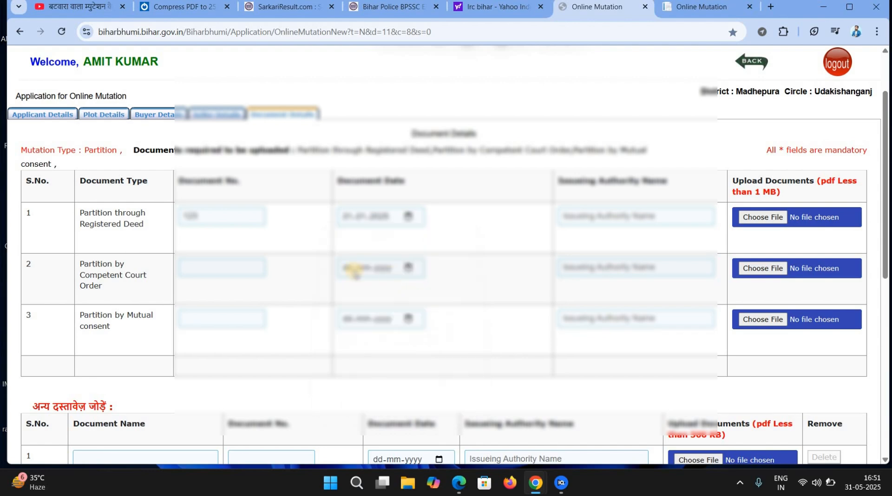
click(621, 209)
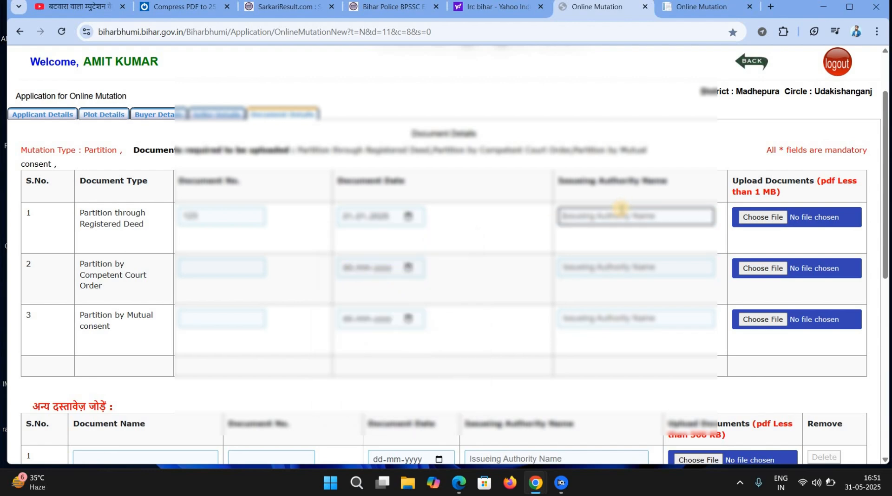
text(d)
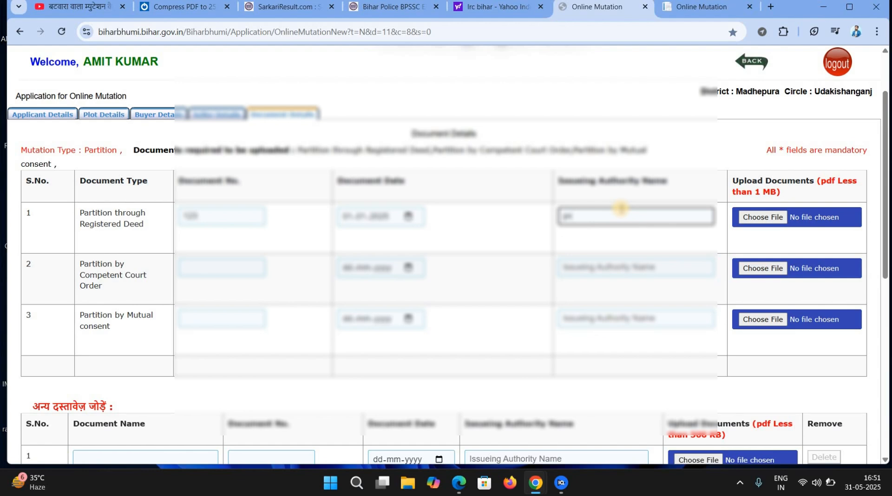
key(BackSpace)
key(BackSpace)
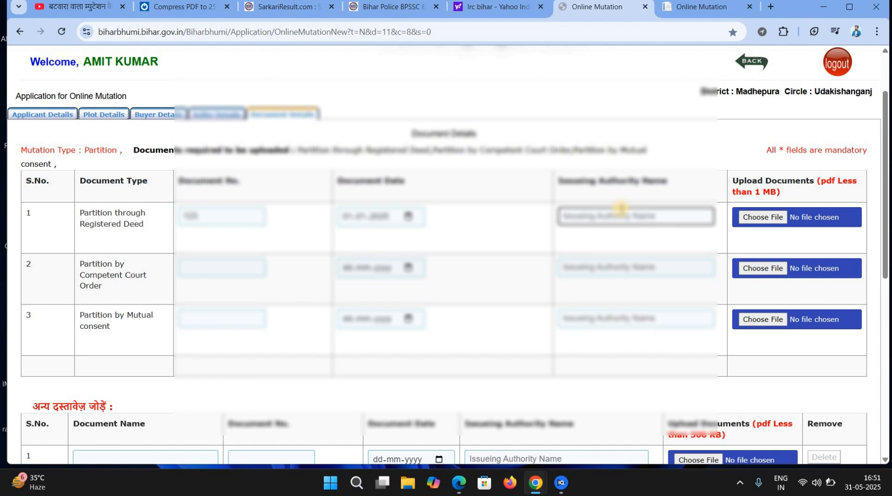
text(dit)
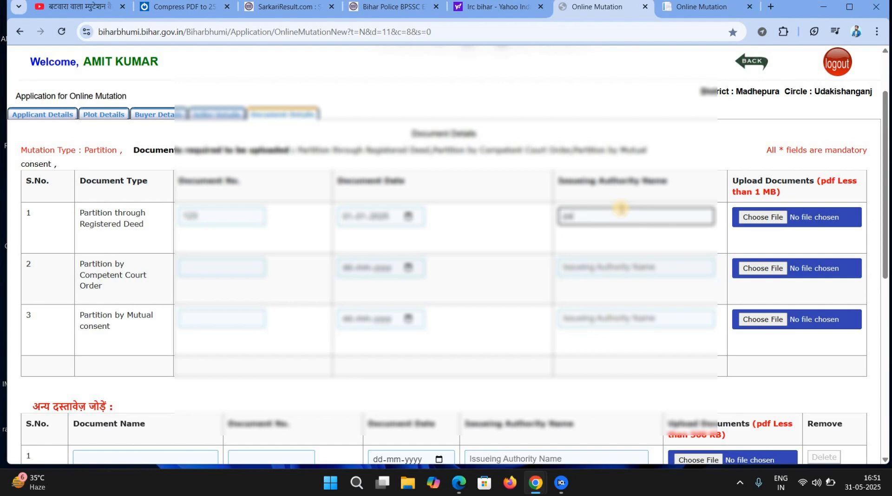
Attach the desktop PDF as the registered deed and try Save & Next.
click(781, 218)
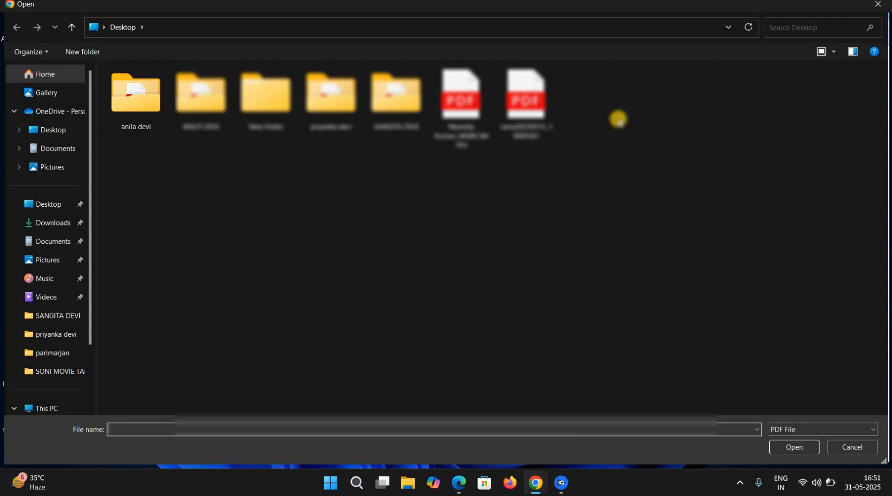
double_click(532, 102)
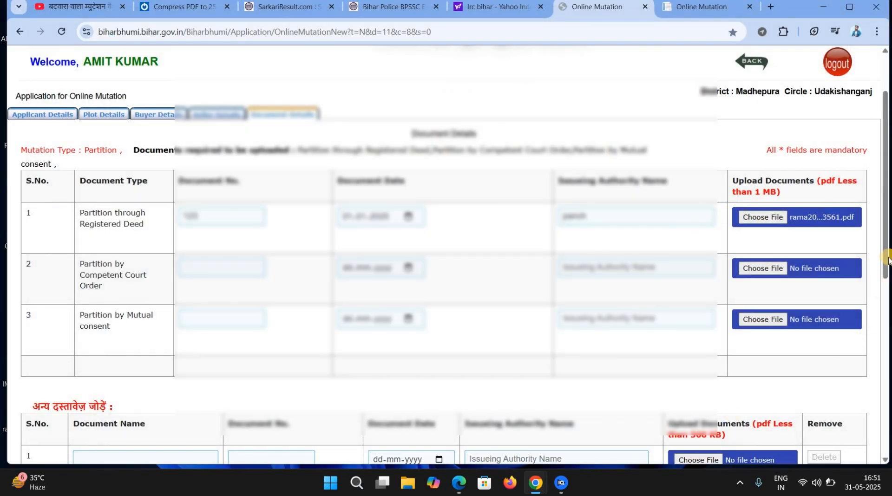
drag(888, 257, 883, 347)
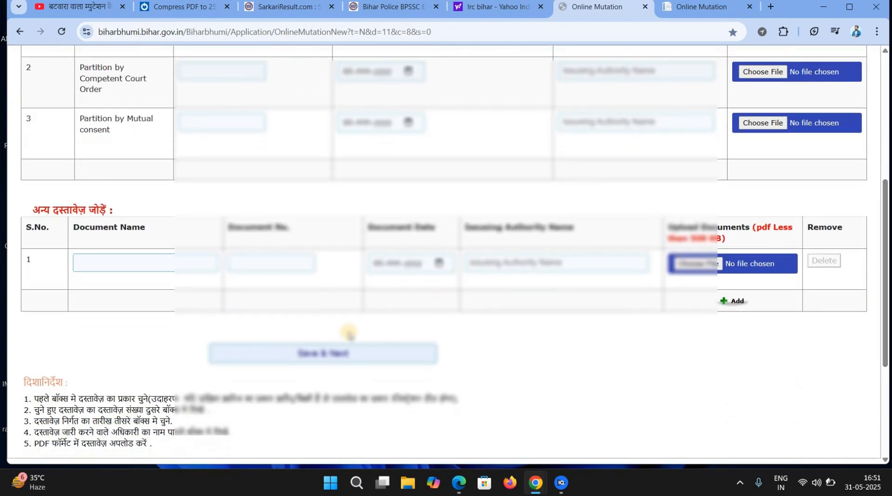
click(328, 352)
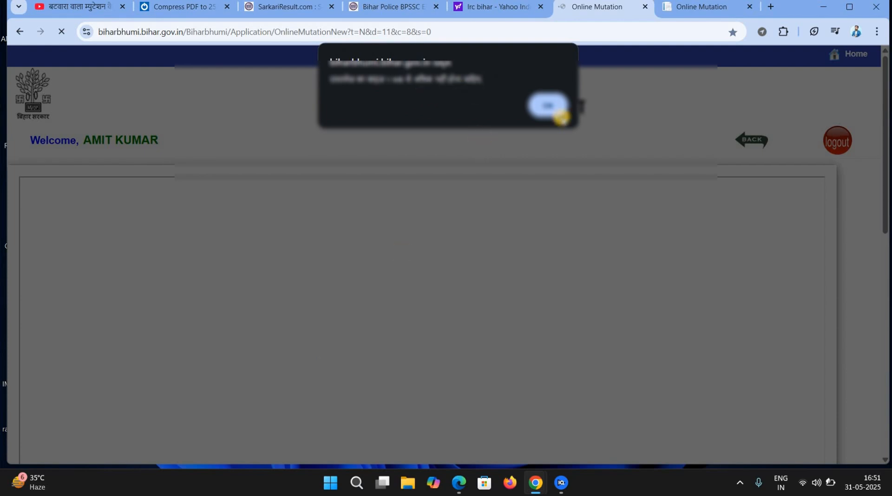
Attach the first Desktop PDF to row 1's Partition through Registered Deed document and save.
click(549, 105)
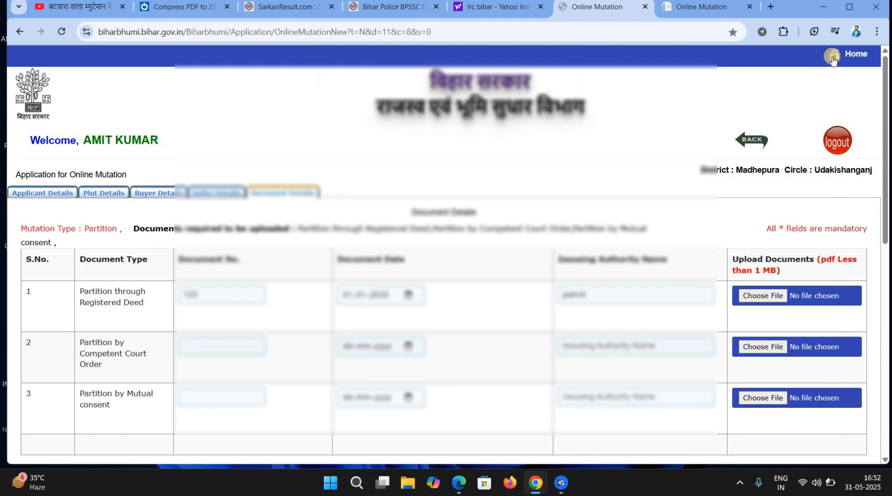
click(759, 298)
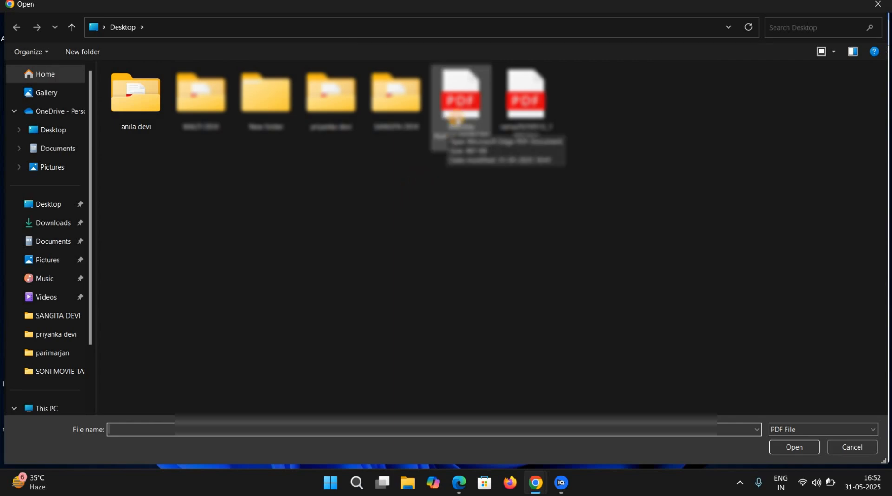
double_click(447, 128)
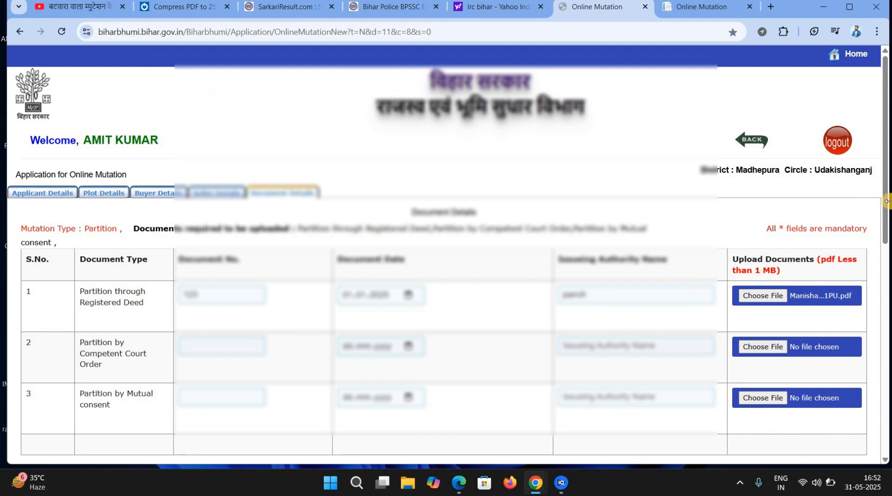
scroll(872, 396, down, 10)
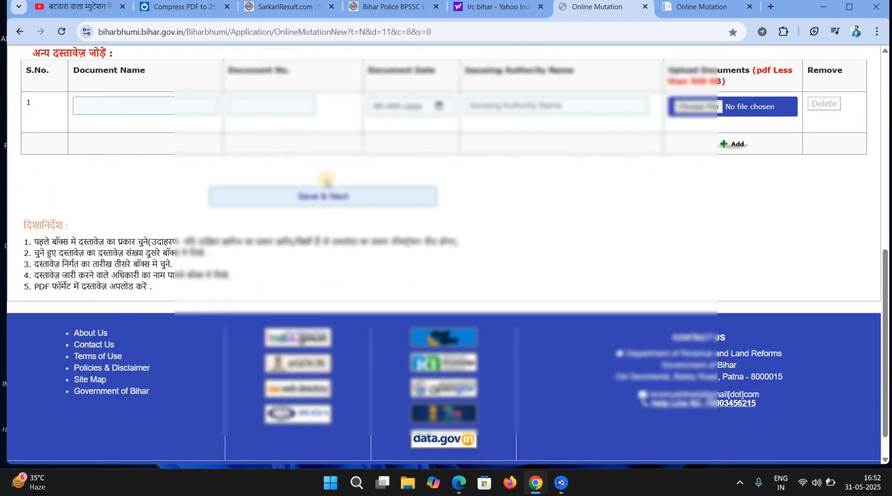
click(320, 195)
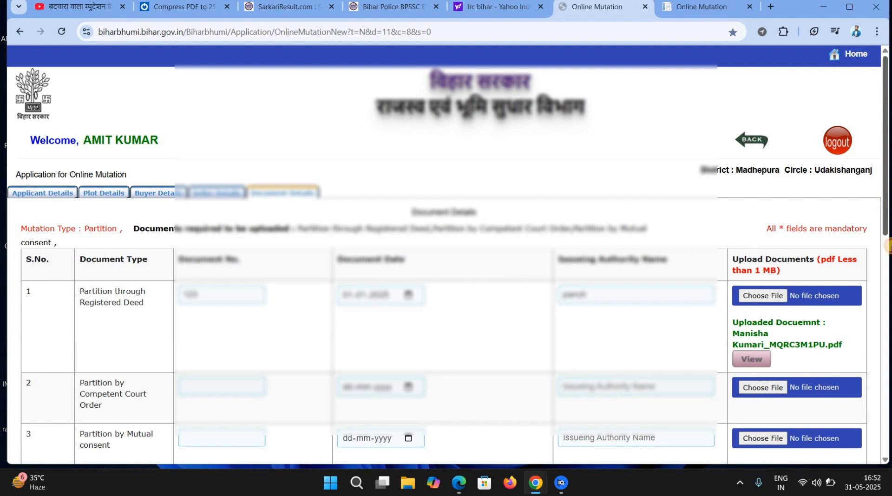
Scroll past the extra documents table and continue with Verify Mobile to the buyer OTP page.
drag(887, 220, 887, 281)
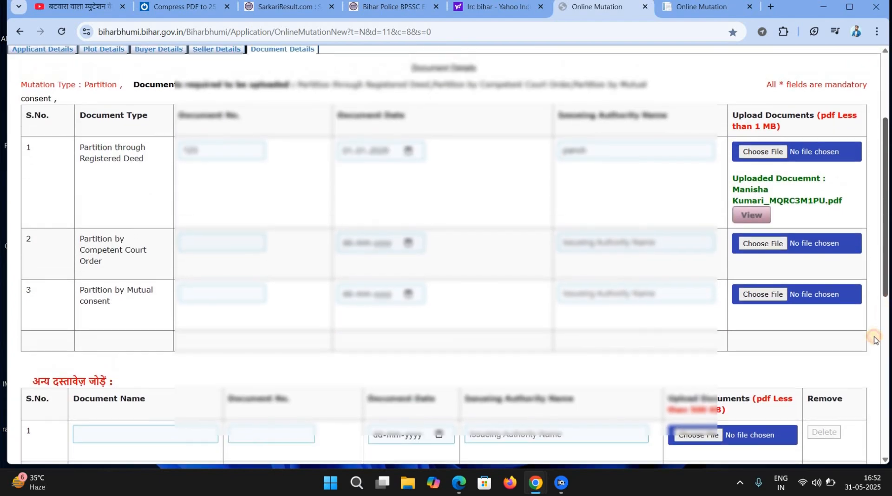
scroll(873, 339, down, 3)
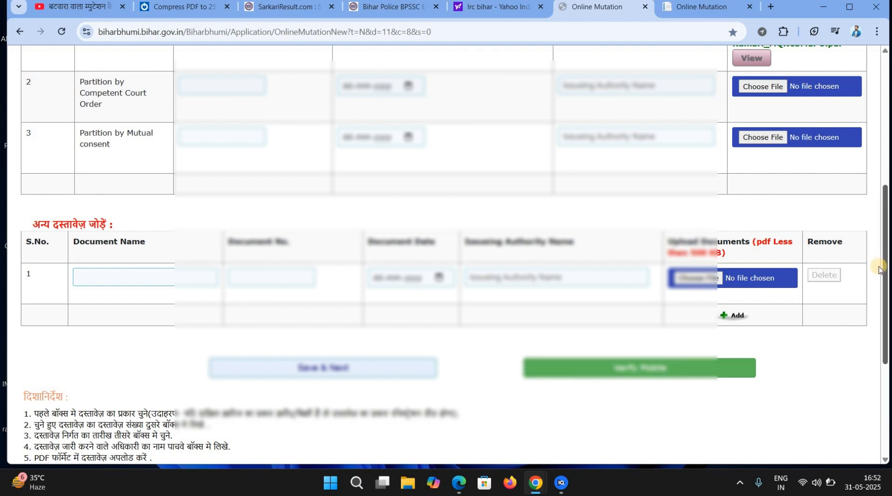
click(886, 139)
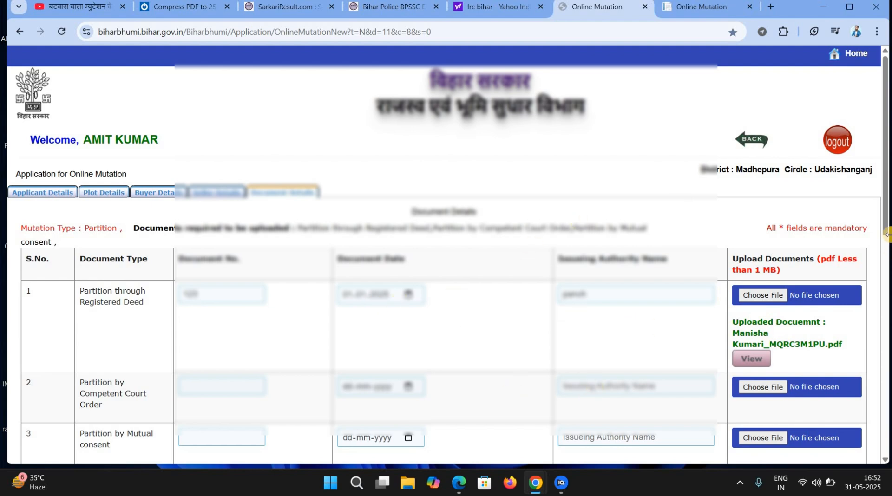
scroll(883, 269, down, 2)
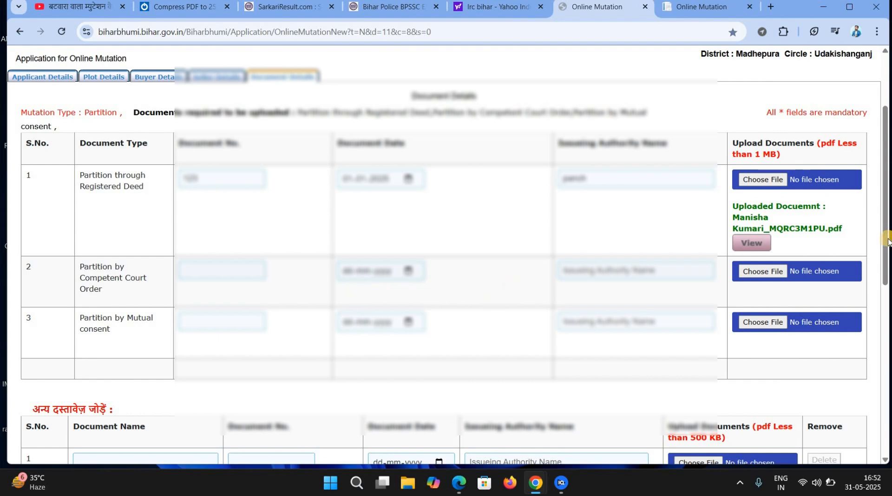
scroll(879, 328, down, 4)
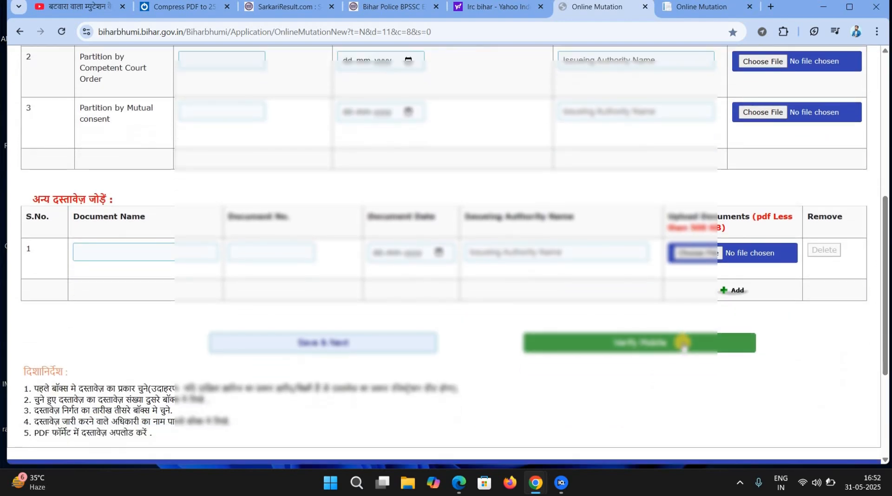
click(682, 343)
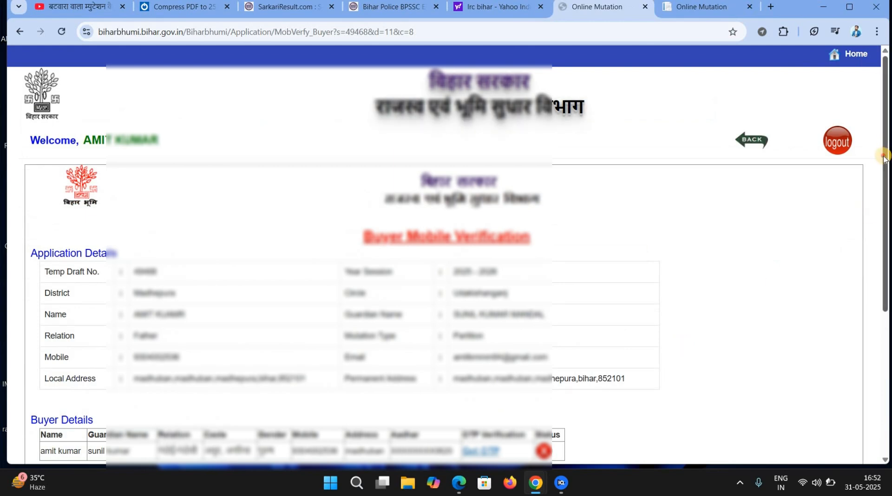
scroll(874, 204, down, 3)
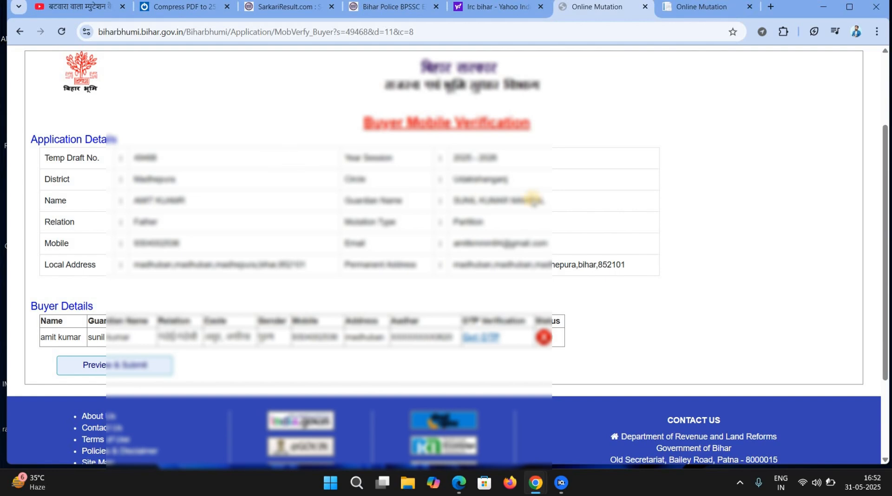
click(478, 341)
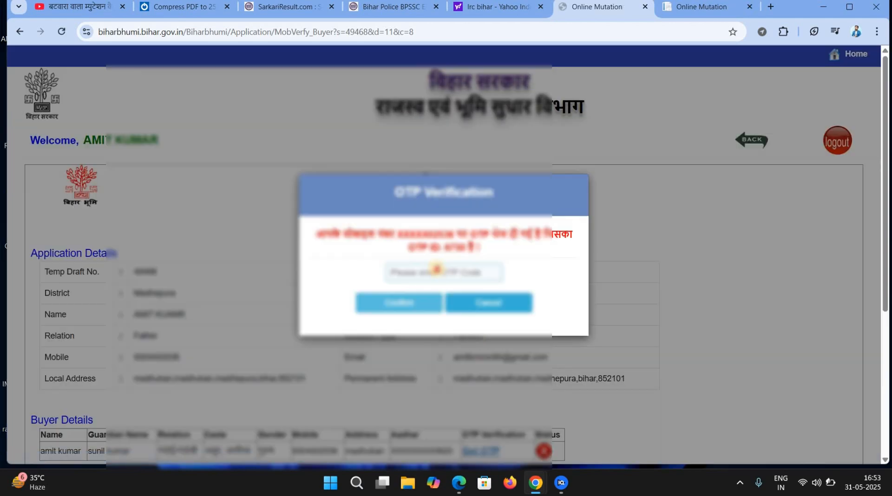
click(435, 270)
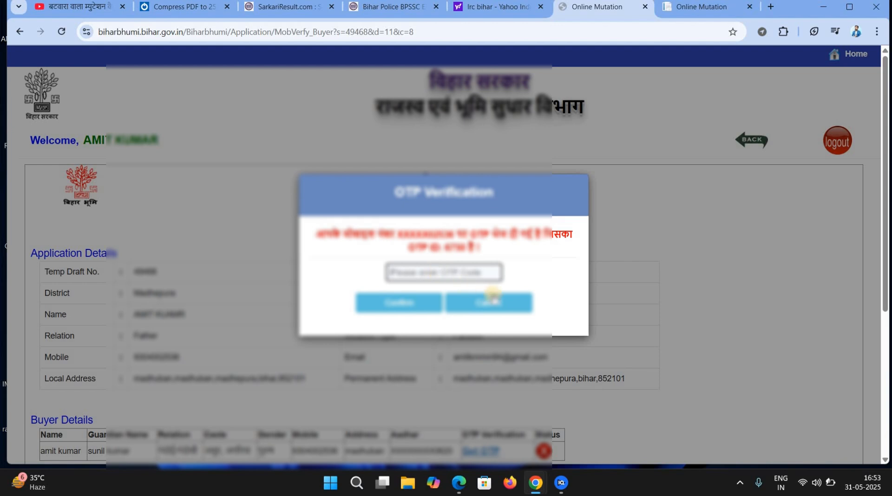
click(510, 303)
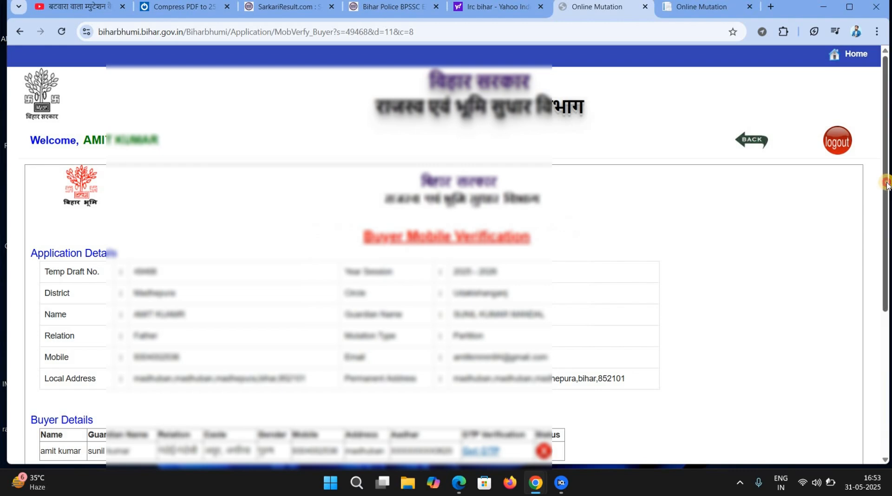
scroll(886, 242, down, 2)
scroll(888, 228, up, 1)
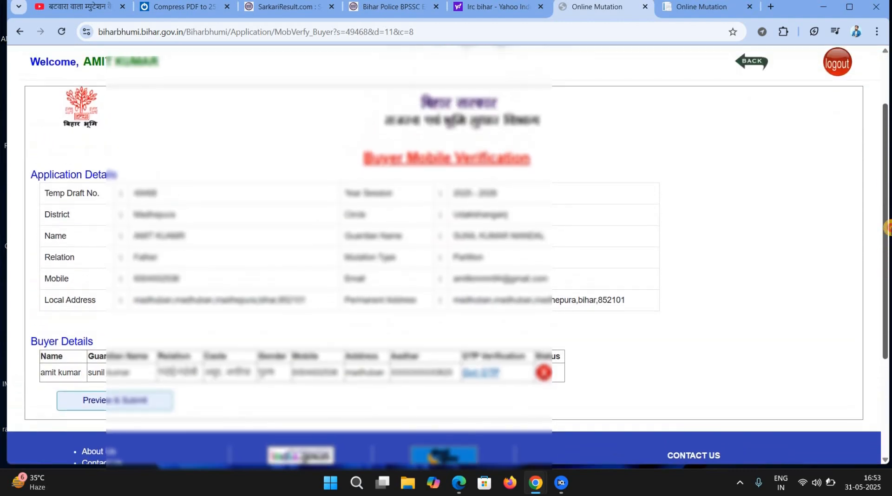
scroll(888, 227, up, 2)
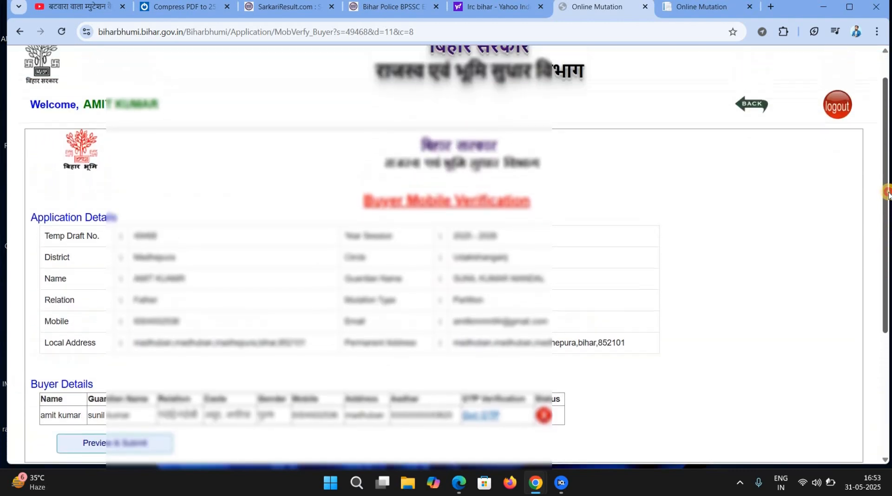
scroll(884, 244, down, 2)
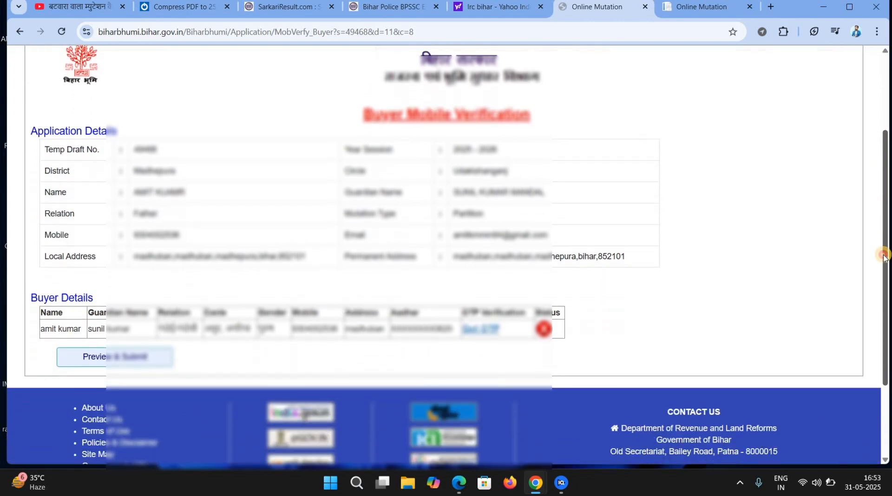
scroll(882, 209, up, 3)
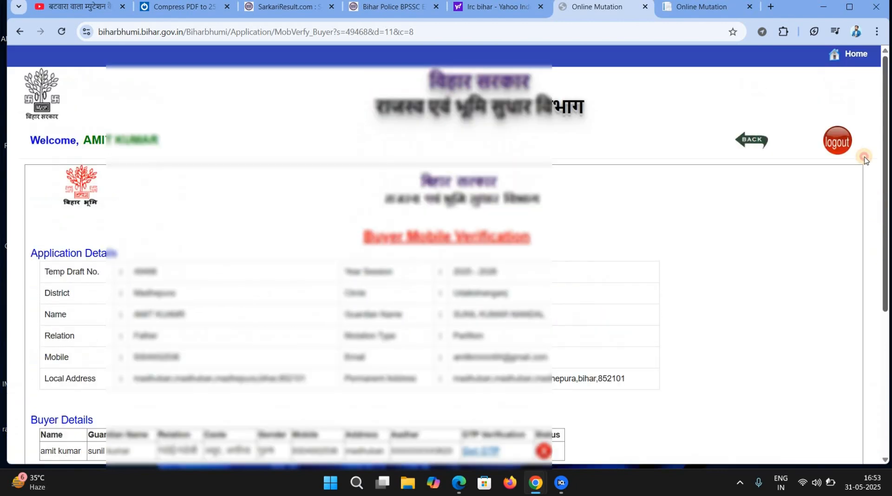
scroll(879, 235, down, 2)
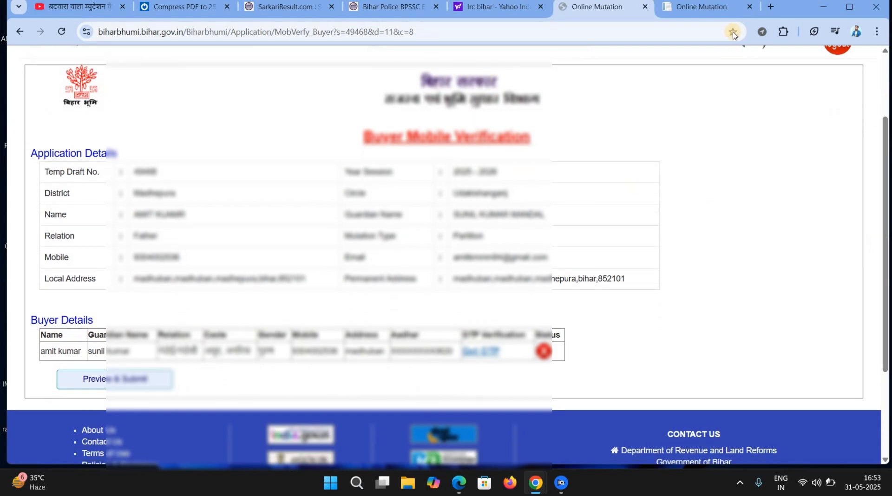
click(740, 488)
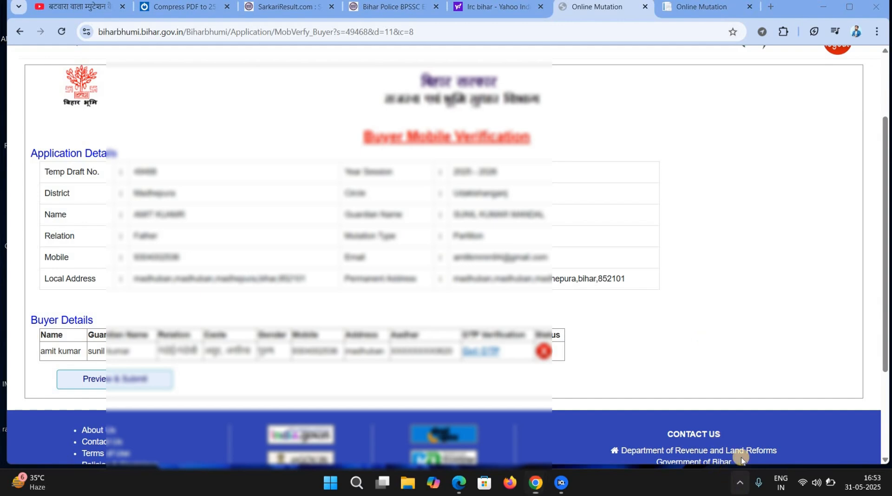